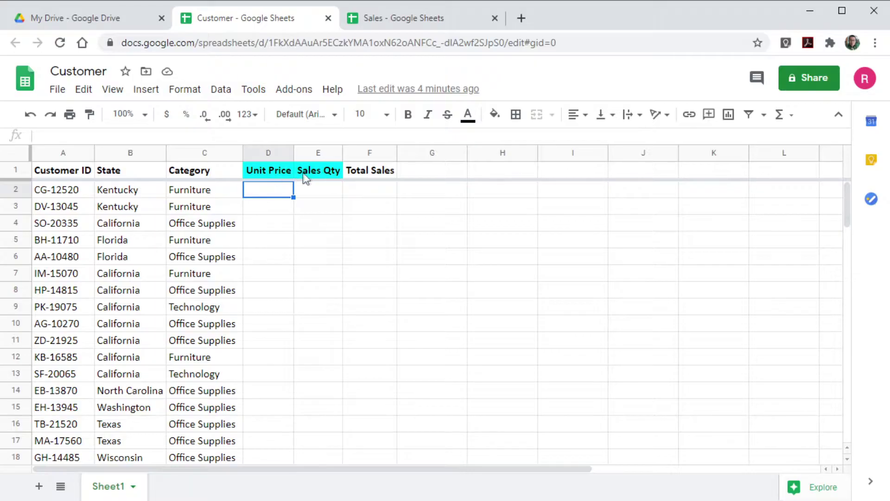
Compare the Customer and Sales spreadsheets by switching back and forth between them.
click(400, 18)
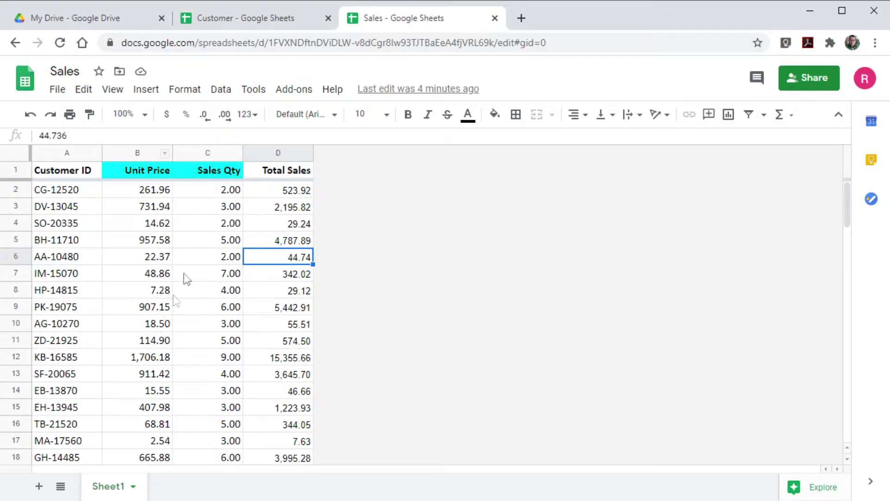
click(254, 20)
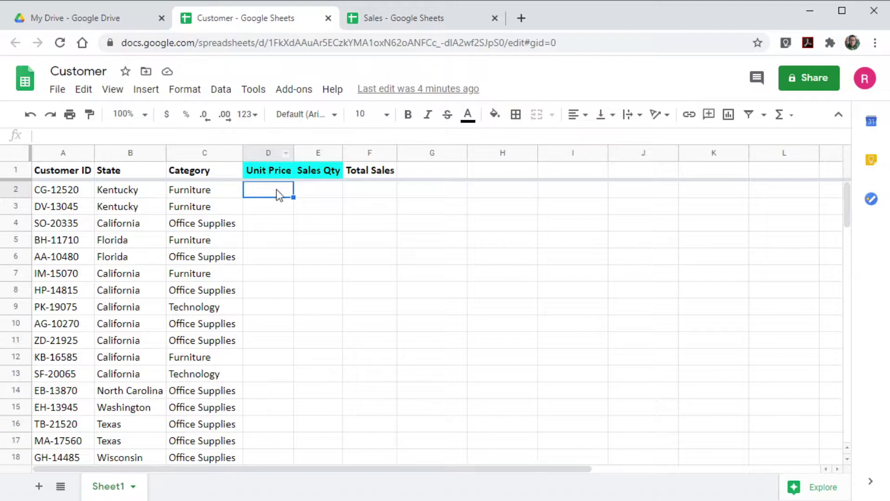
click(377, 18)
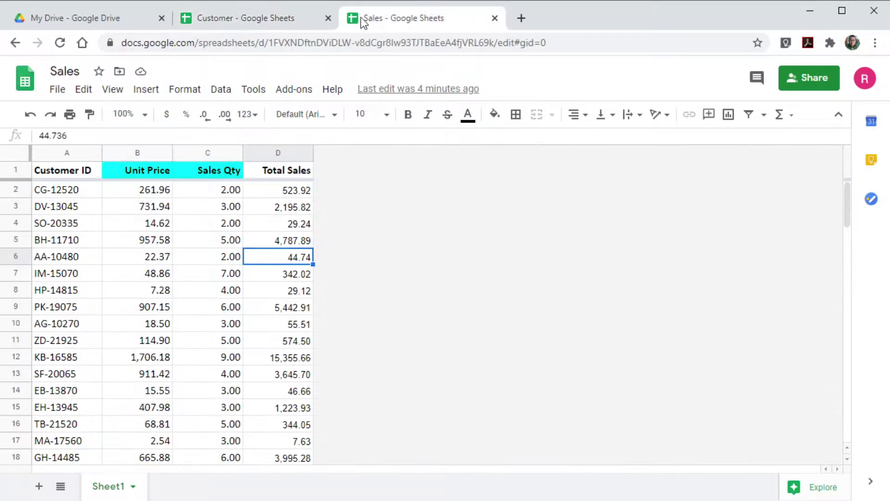
click(284, 19)
click(371, 18)
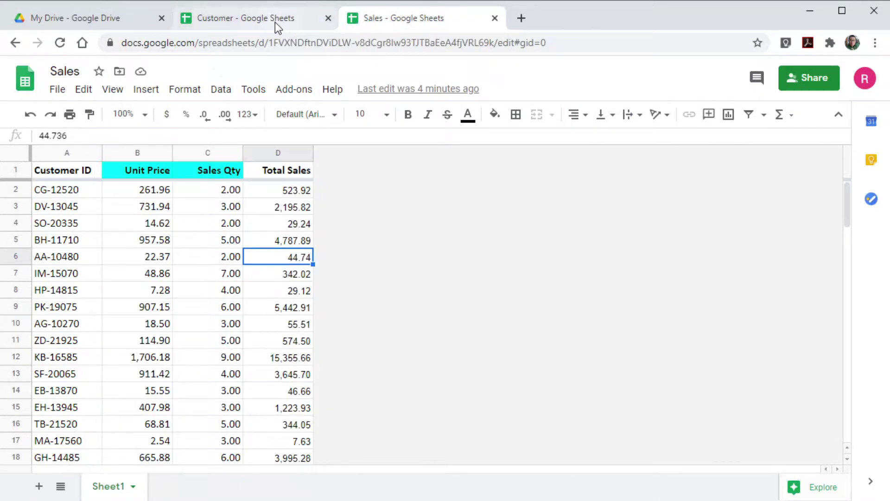
click(275, 21)
click(391, 18)
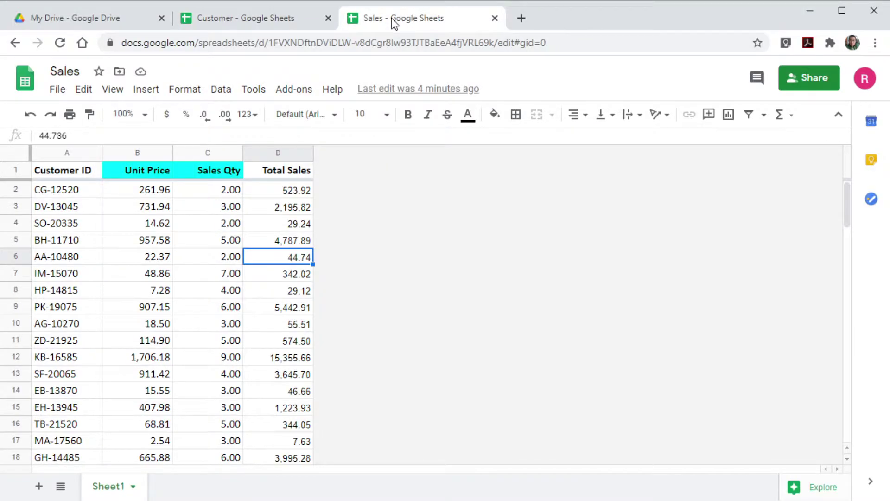
click(288, 21)
click(400, 29)
click(278, 18)
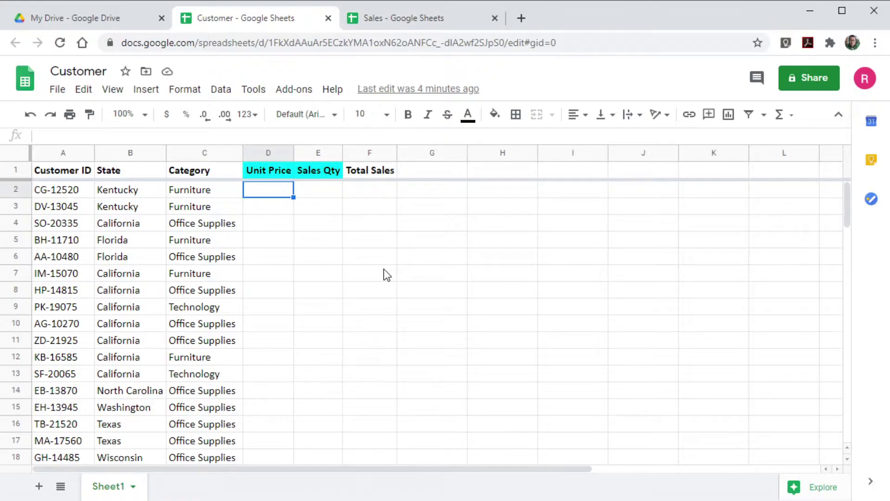
Begin a VLOOKUP in D2 and show its argument help, checking the Sales data.
text(=)
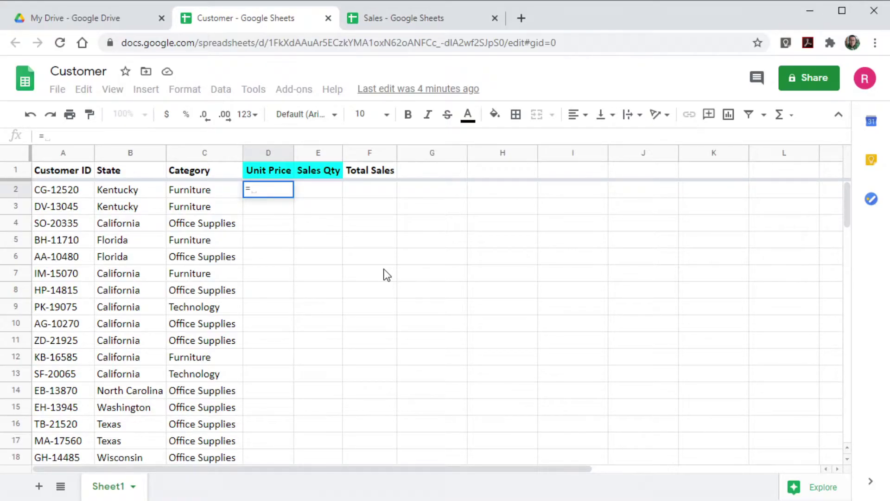
text(vloo)
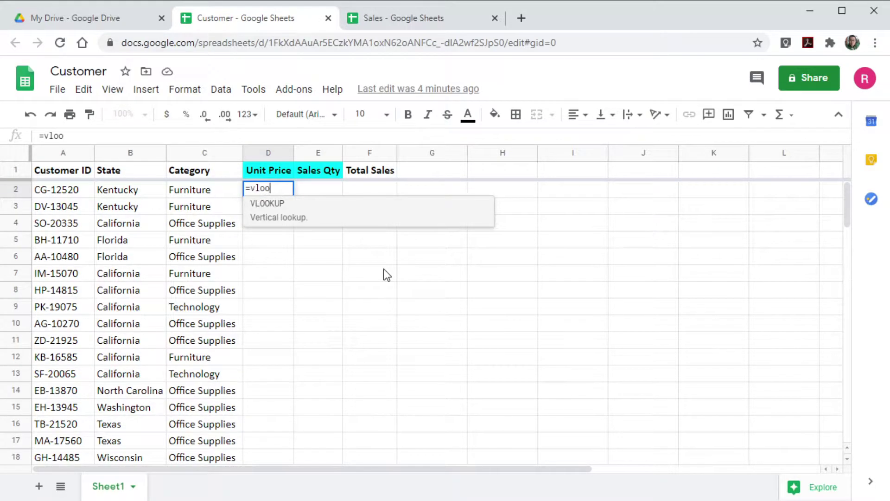
click(272, 211)
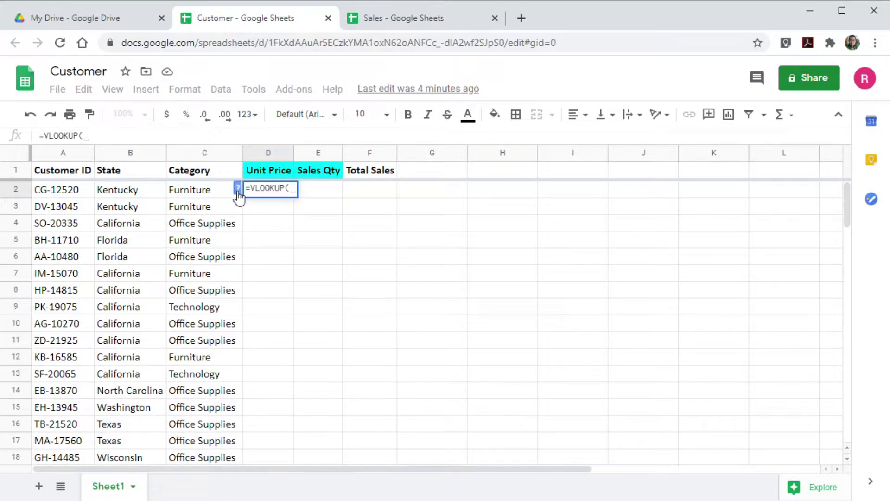
click(237, 188)
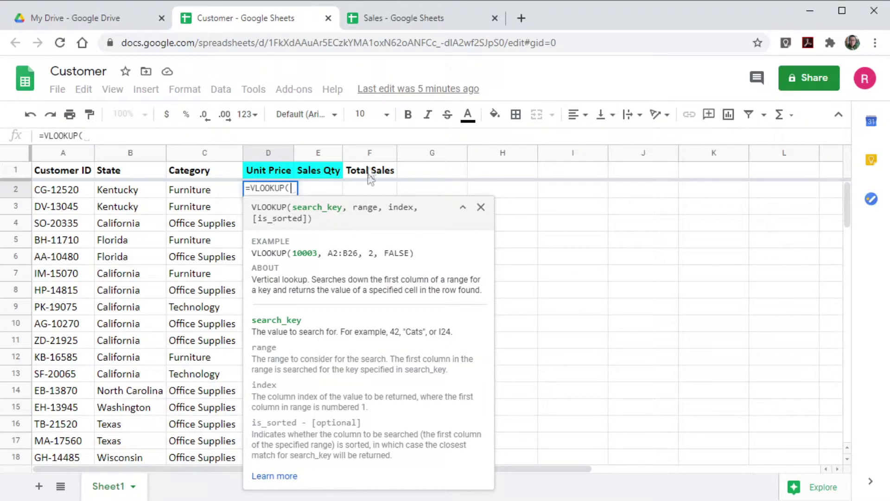
click(409, 22)
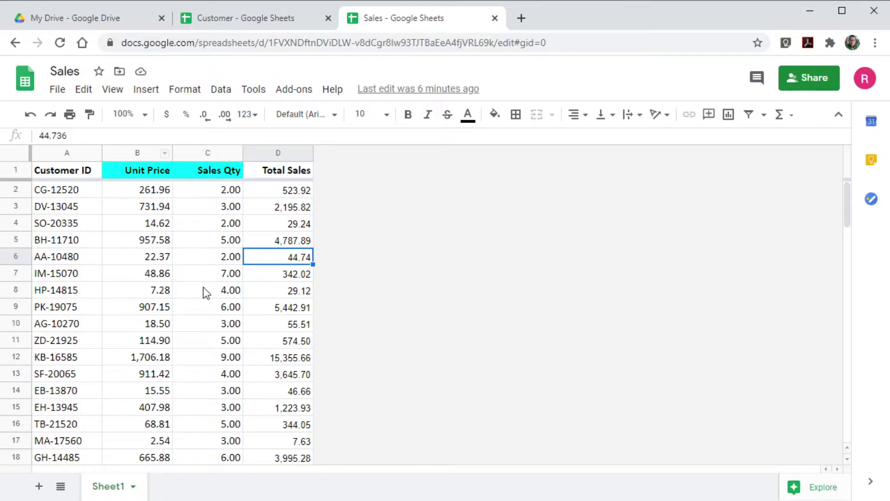
click(263, 17)
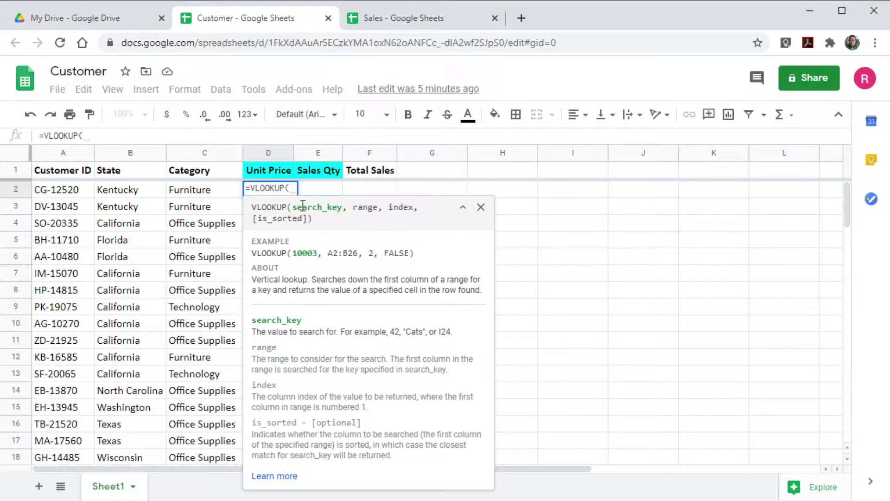
Enter $A2 as the VLOOKUP search key, followed by a comma.
click(58, 192)
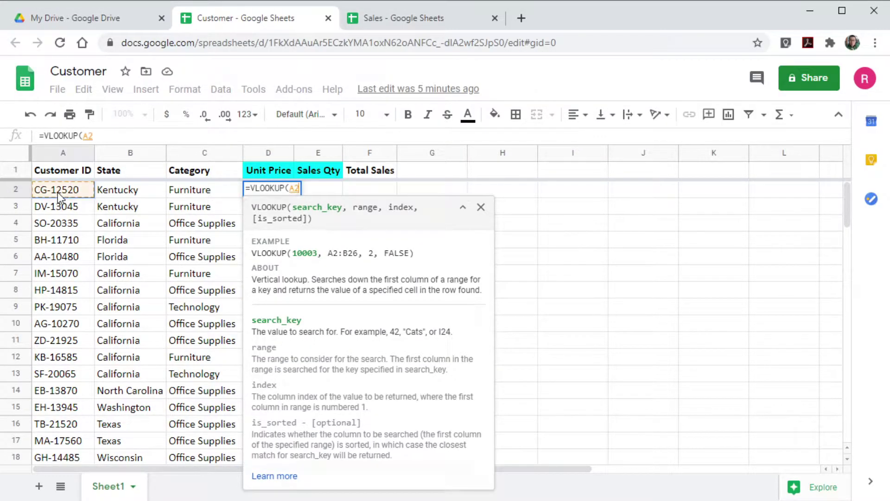
click(289, 188)
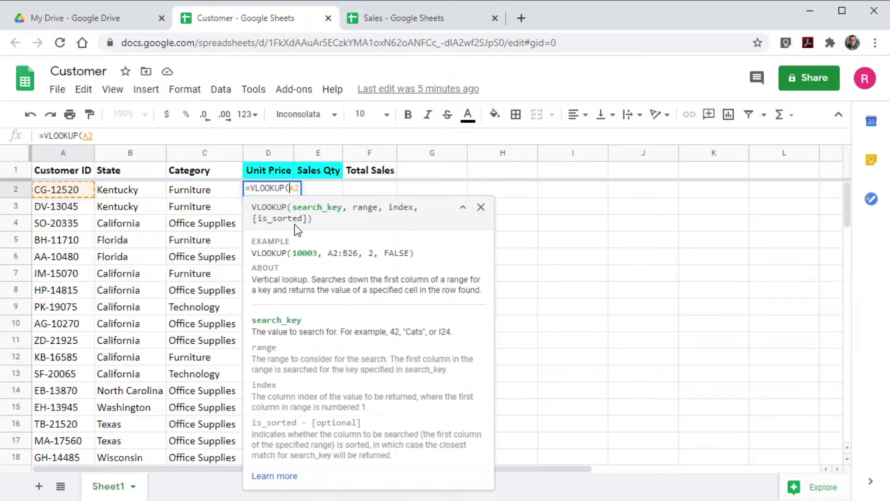
text($)
click(181, 137)
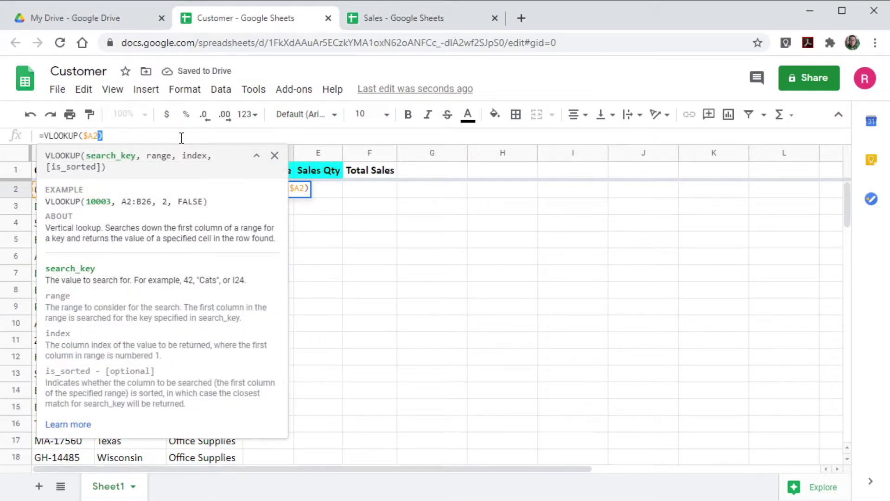
text(,)
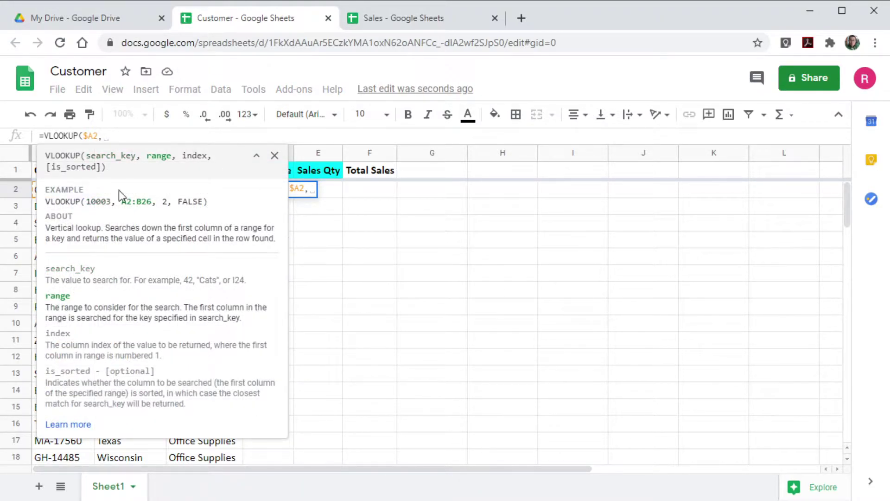
Go to the Sales spreadsheet and put the cursor in its web address.
click(397, 19)
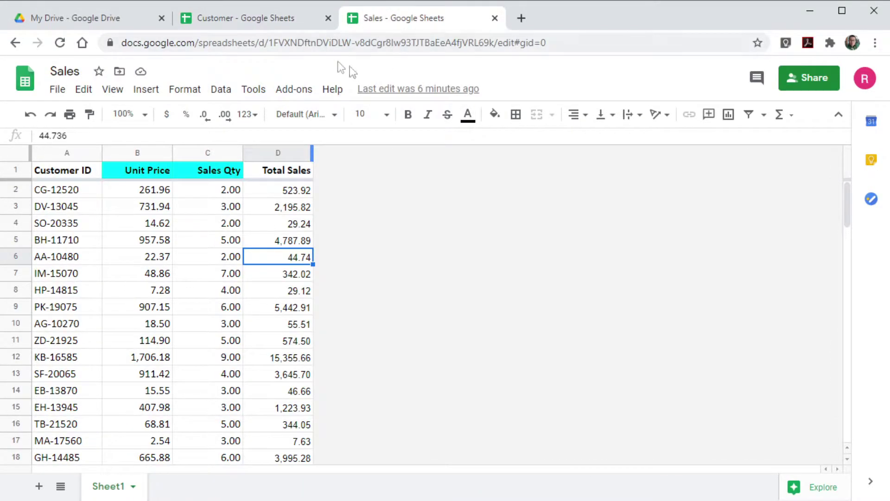
click(247, 19)
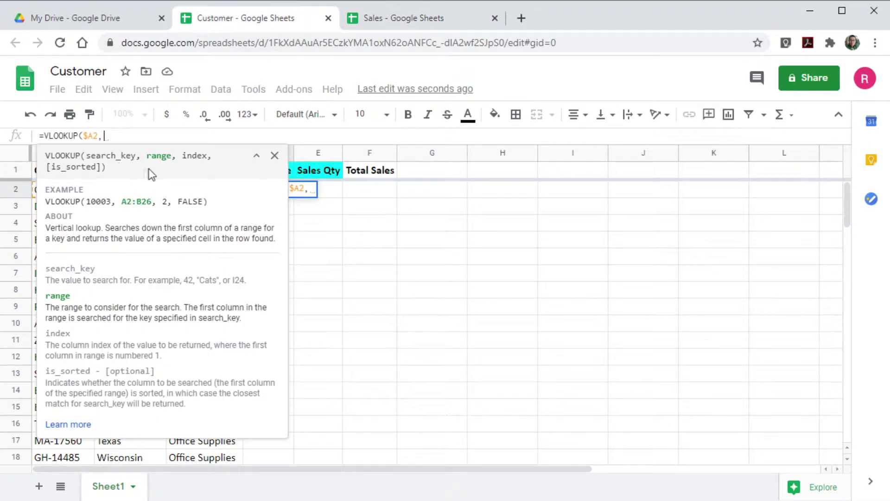
click(382, 17)
click(322, 42)
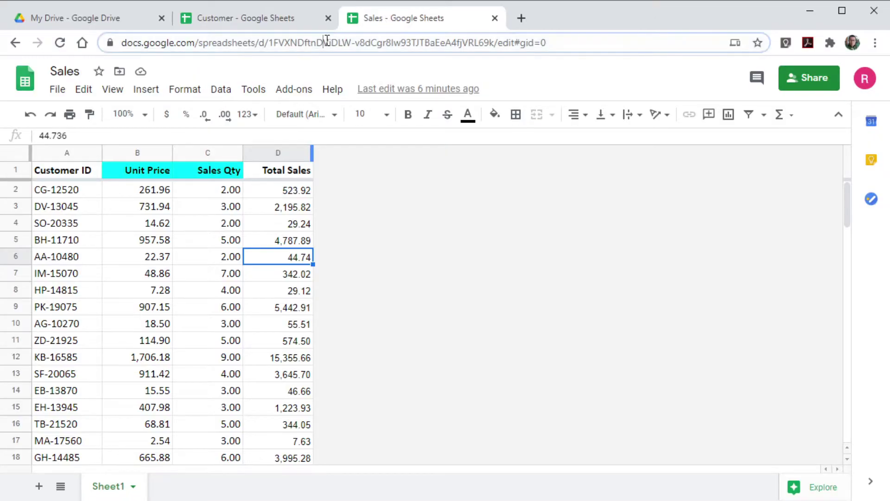
click(288, 43)
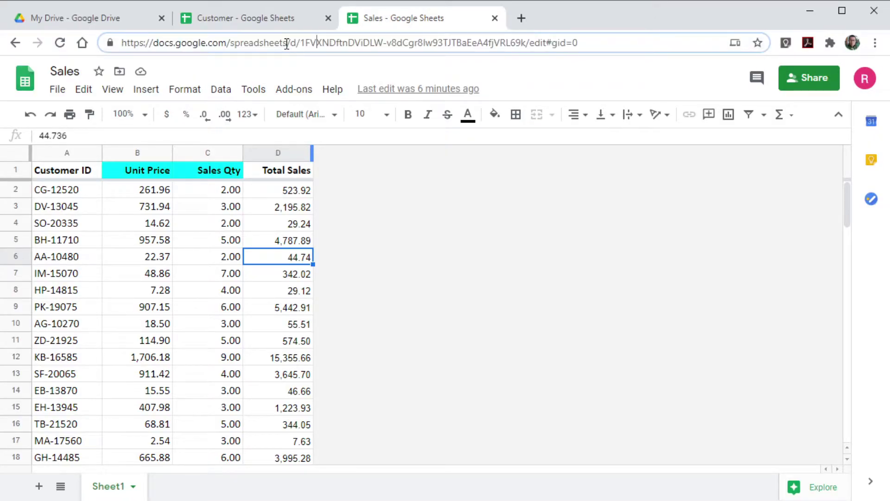
Nest IMPORTRANGE in the VLOOKUP with the copied Sales spreadsheet URL as its source.
triple_click(234, 44)
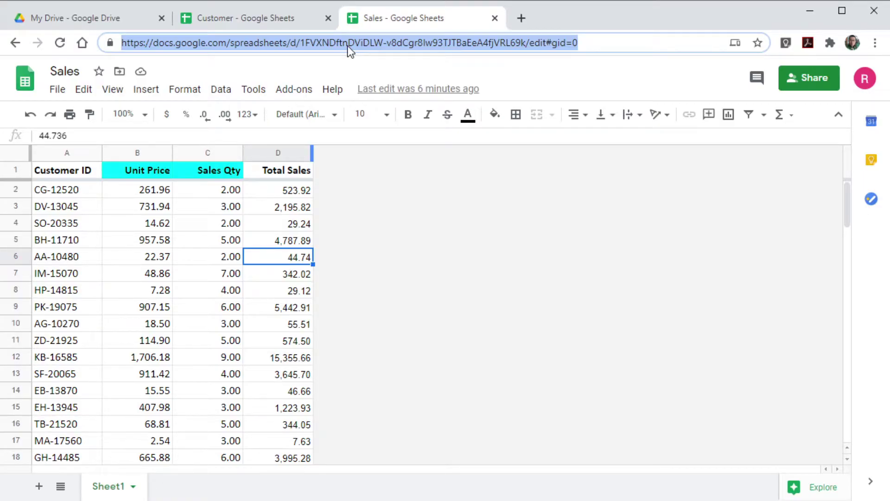
click(269, 17)
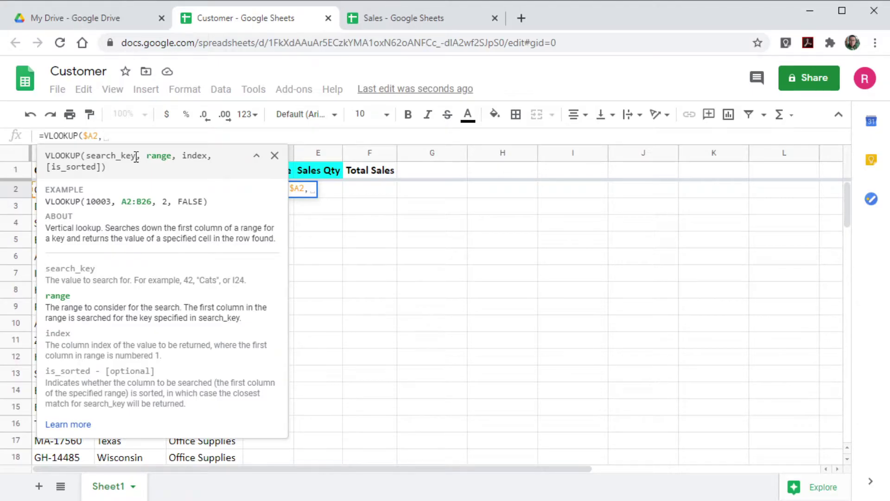
text(importr)
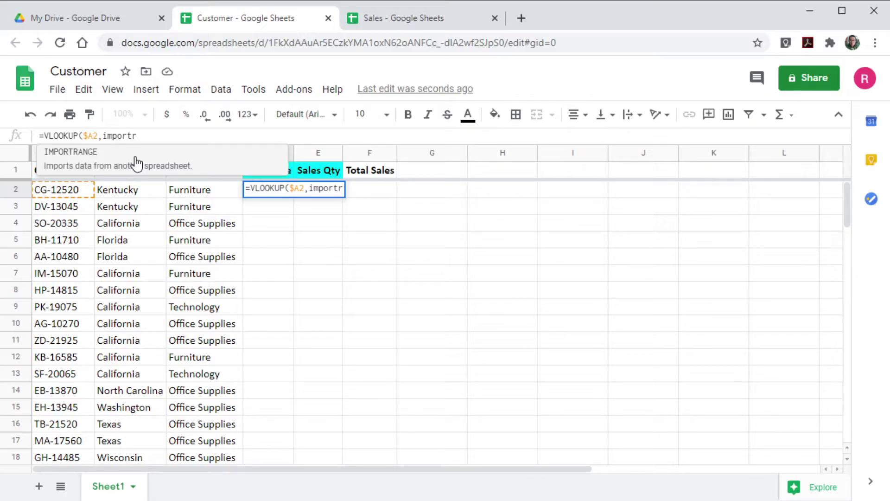
click(136, 163)
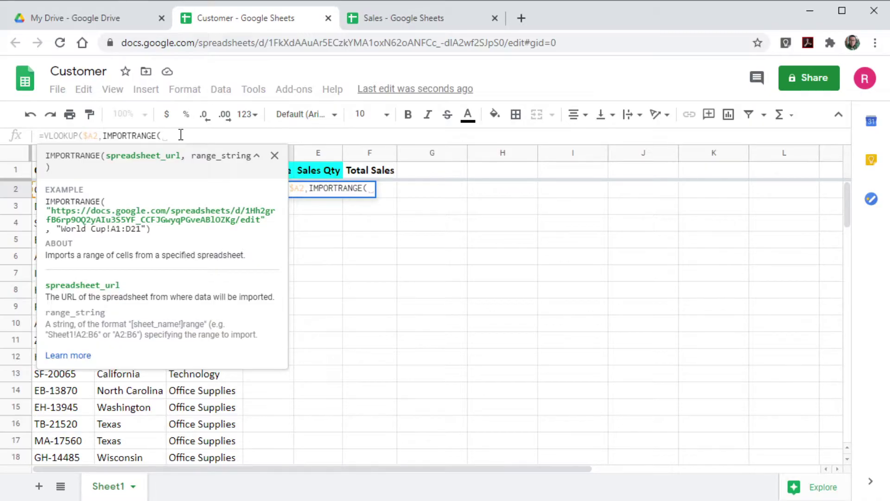
text("")
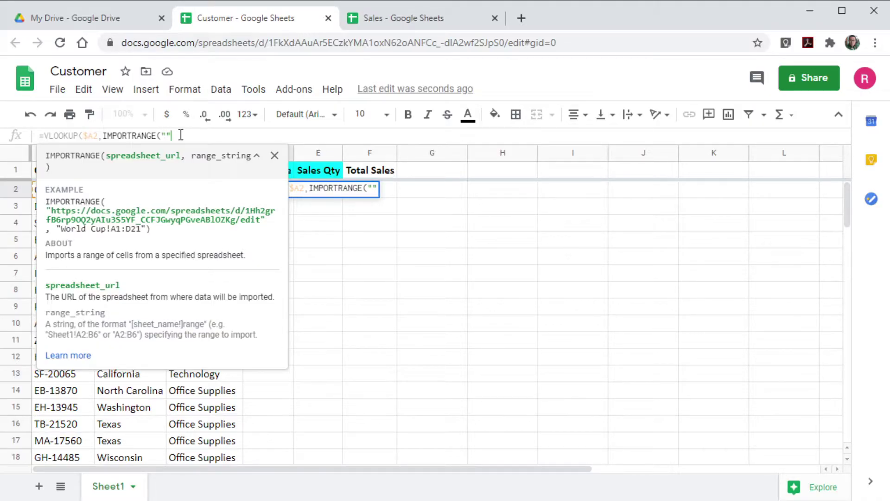
text(,)
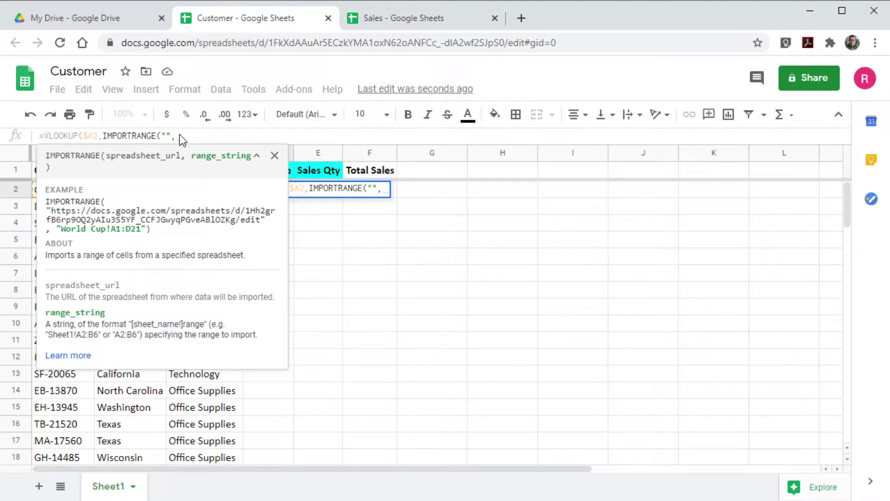
text(""))
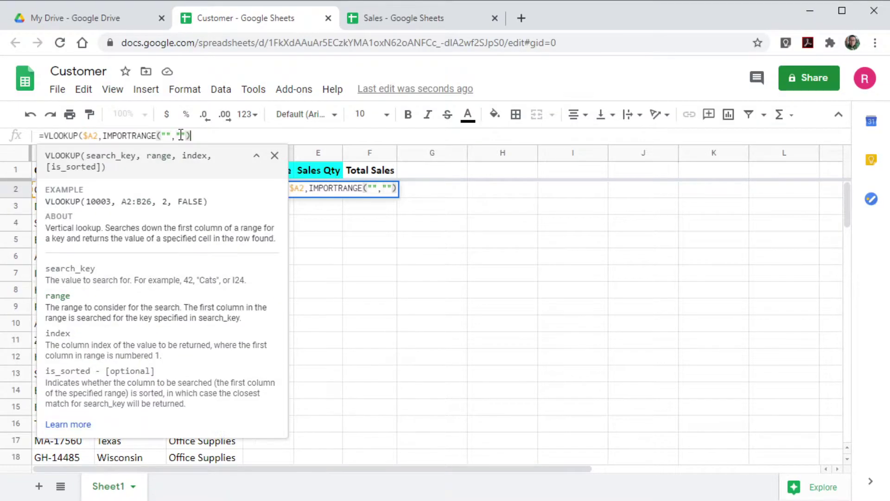
click(166, 135)
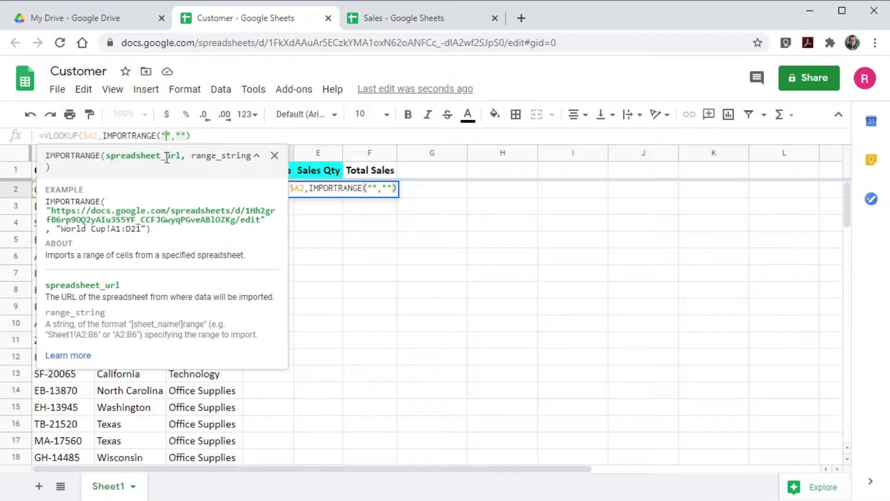
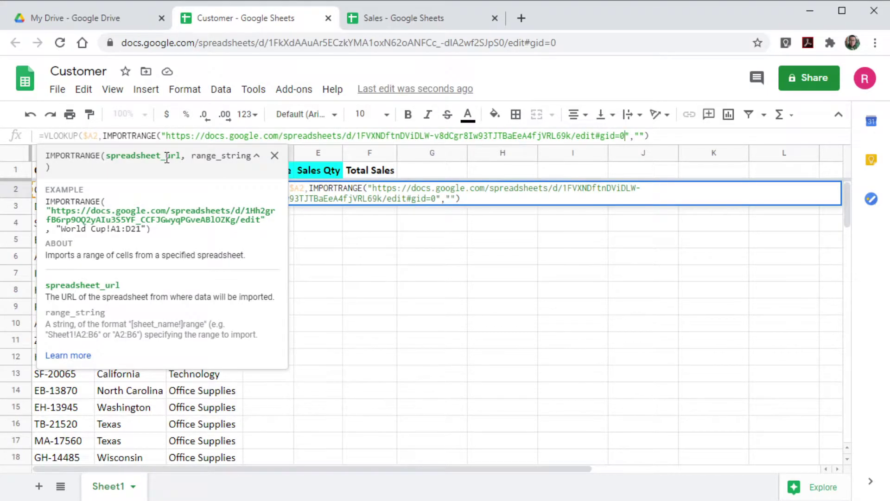
Enter "Sheet1!A1:C" as the IMPORTRANGE range after checking the Sales layout.
click(414, 17)
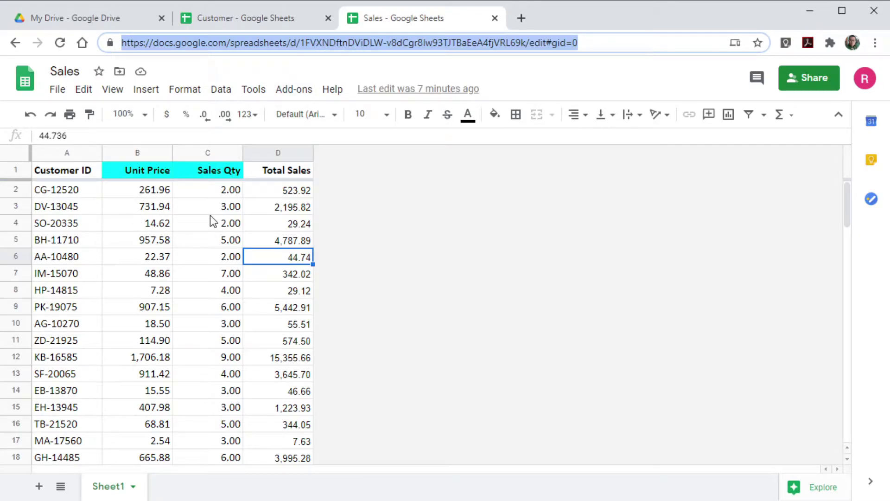
click(230, 21)
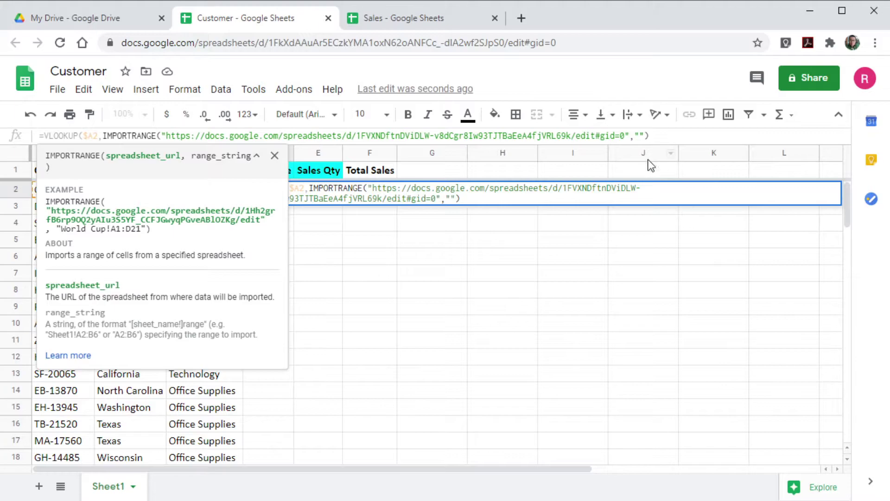
click(640, 135)
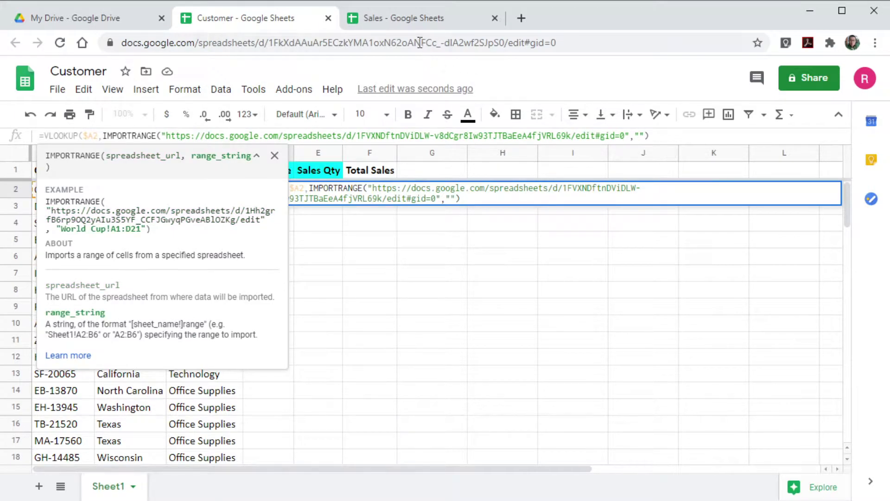
click(410, 16)
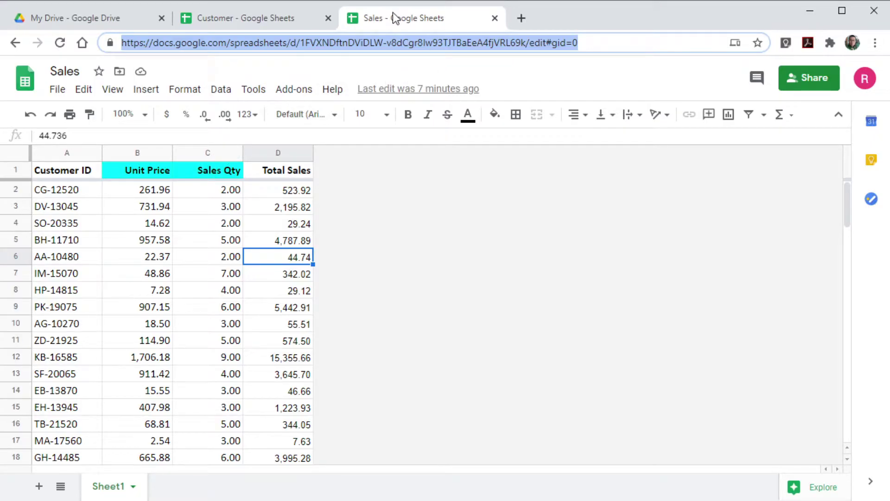
click(268, 19)
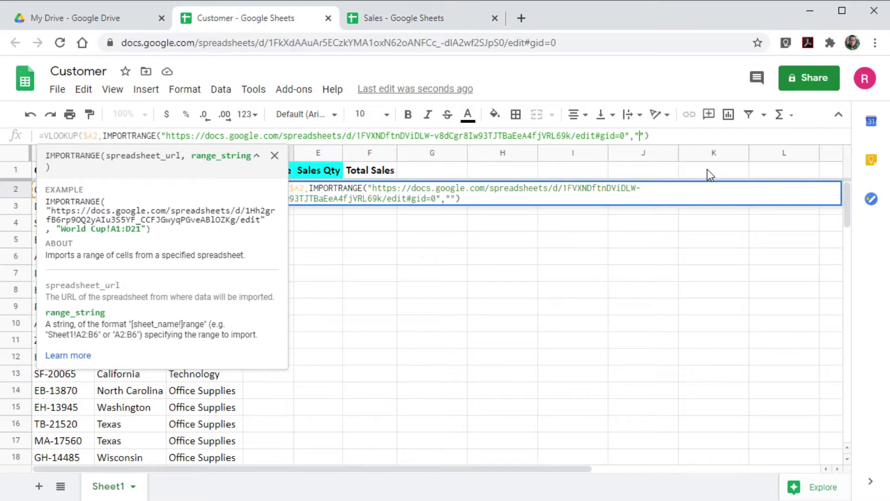
text(Sheet1!A1)
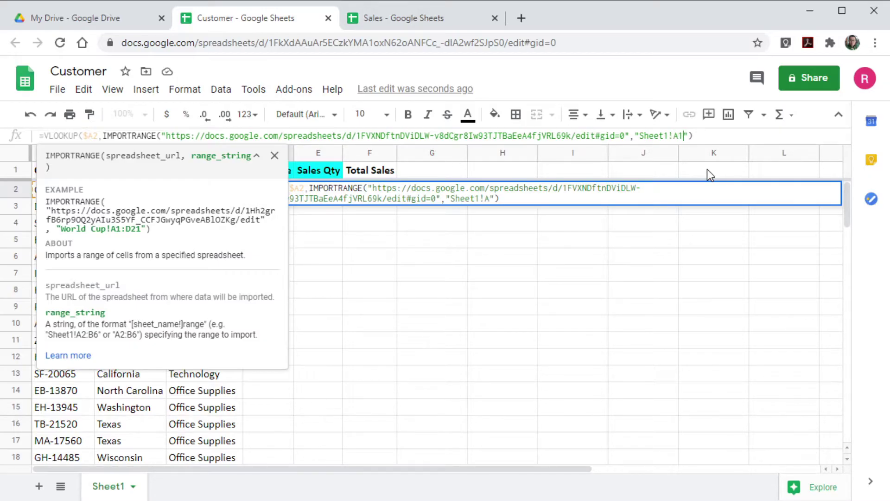
text(:C)
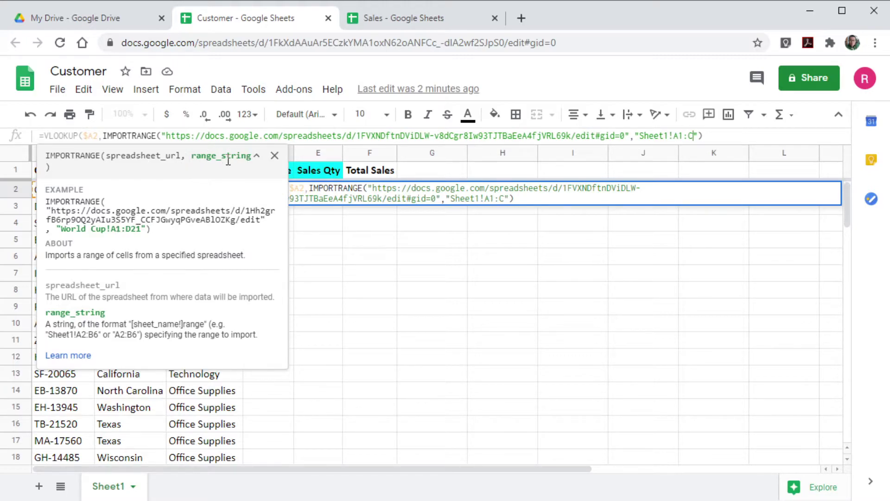
Finish the VLOOKUP with index 2 and exact match 0, returning 261.96.
click(715, 137)
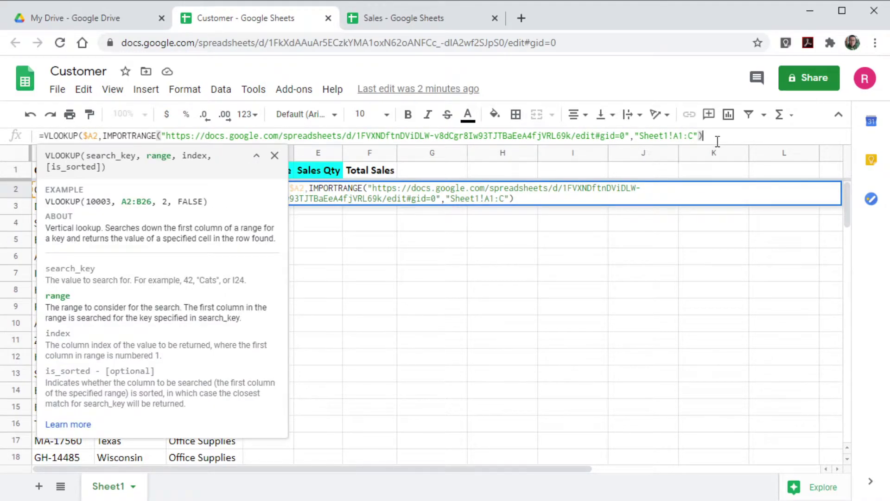
text(,)
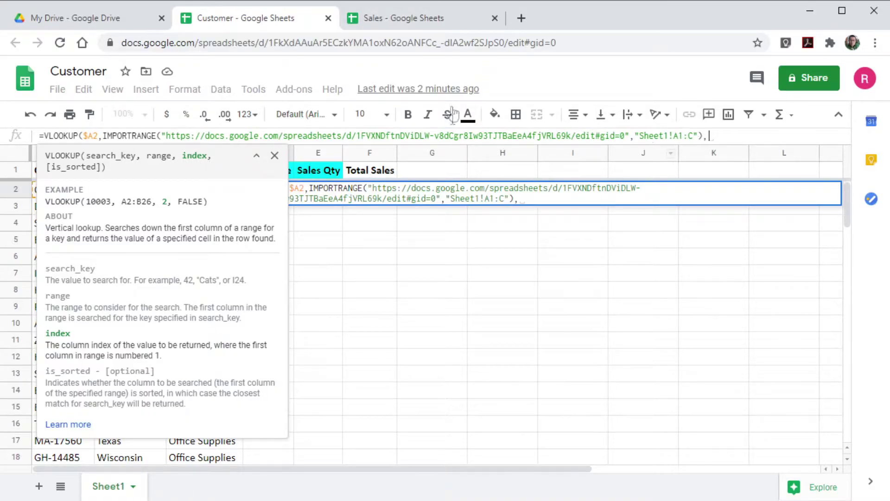
click(429, 18)
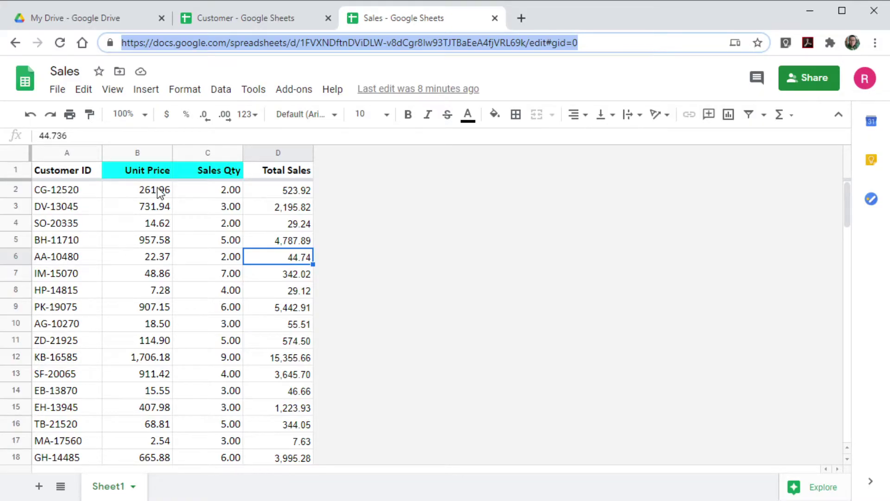
click(307, 19)
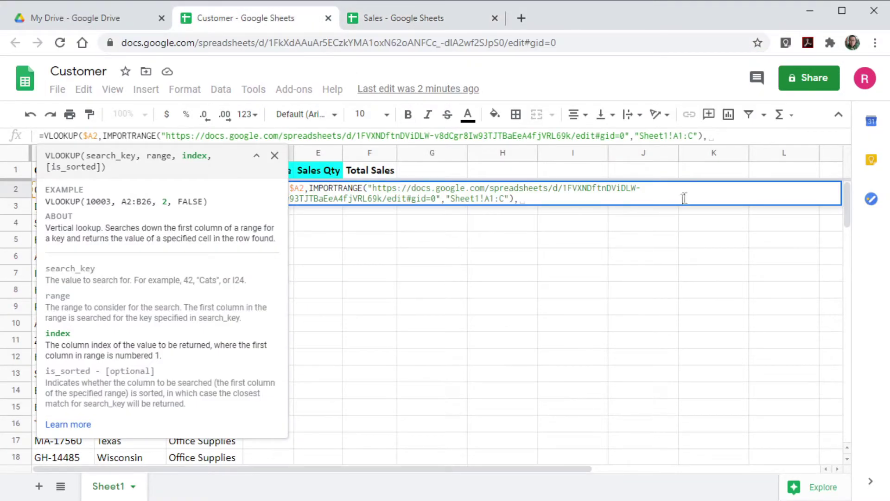
text(2)
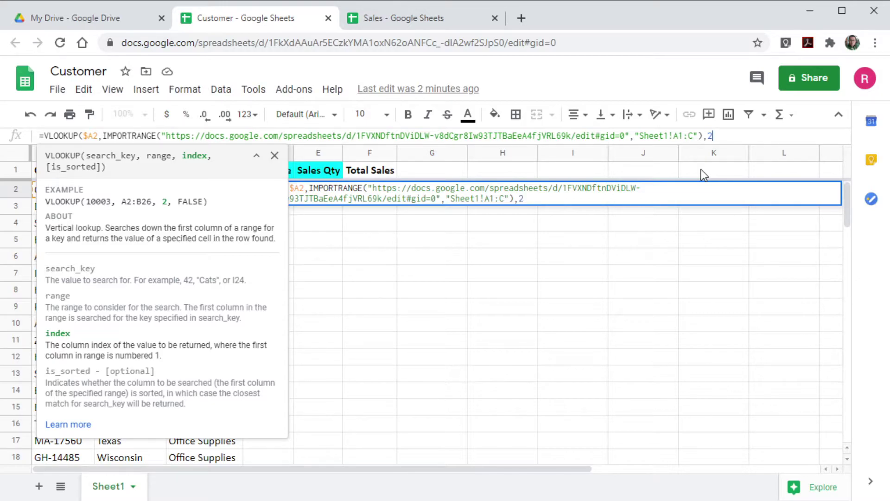
text(,)
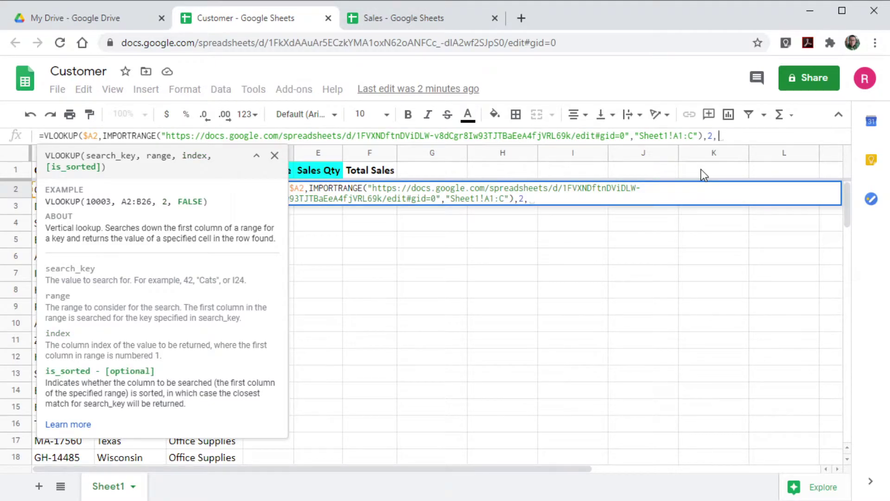
text(0))
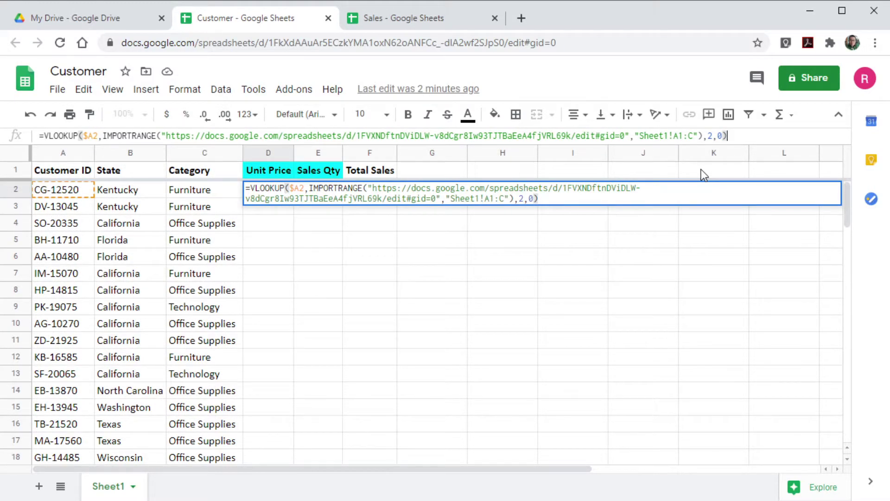
key(Return)
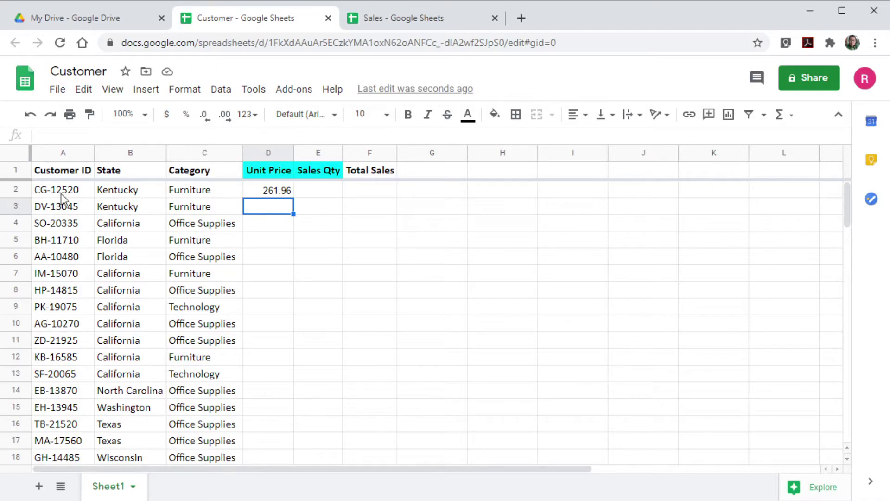
click(395, 18)
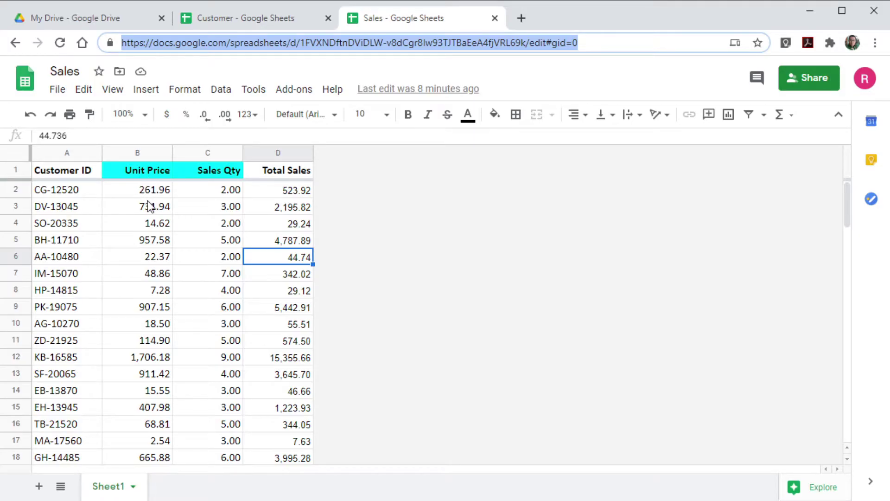
click(261, 15)
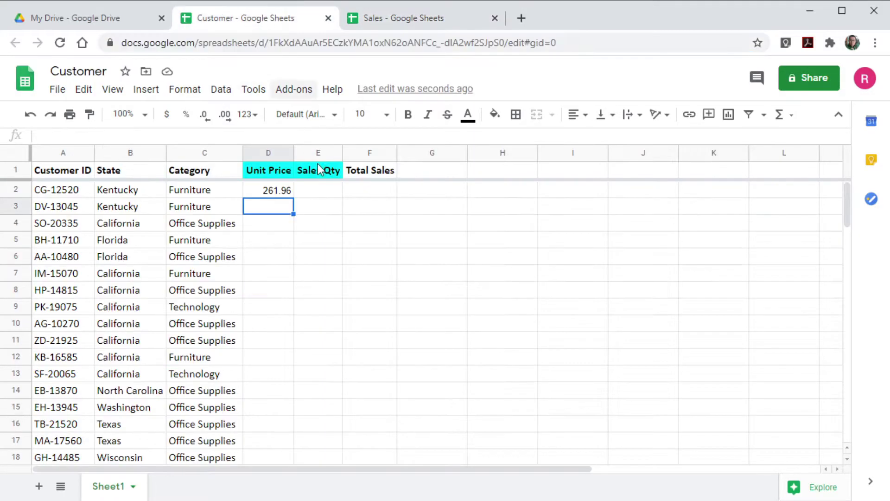
click(269, 194)
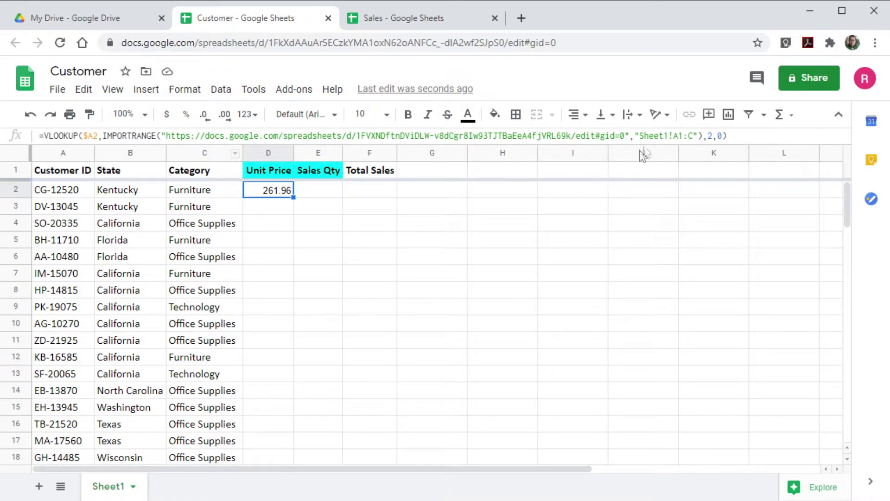
Lock D2's lookup range as Sheet1!$A$1:$C, keeping the 261.96 result.
click(674, 136)
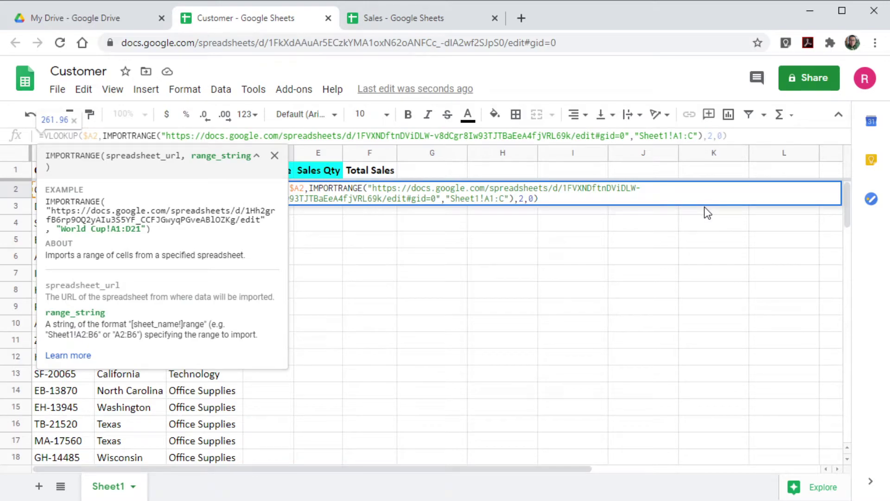
text($)
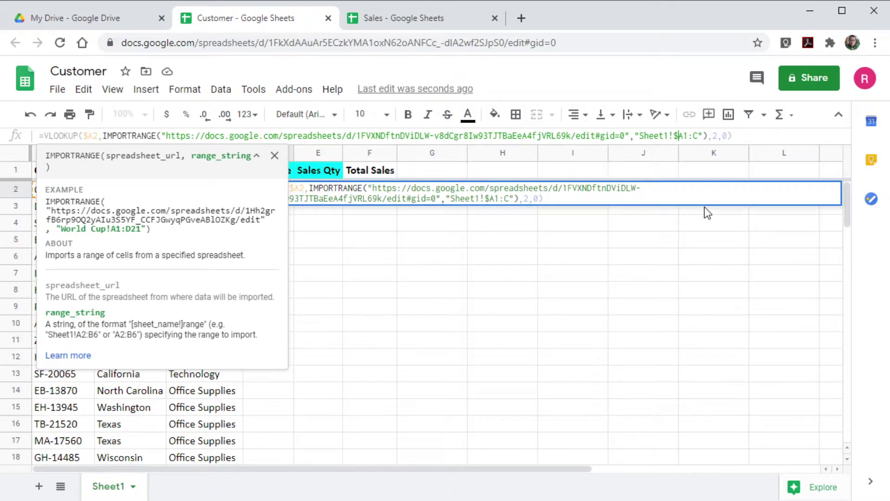
key(Right)
text($)
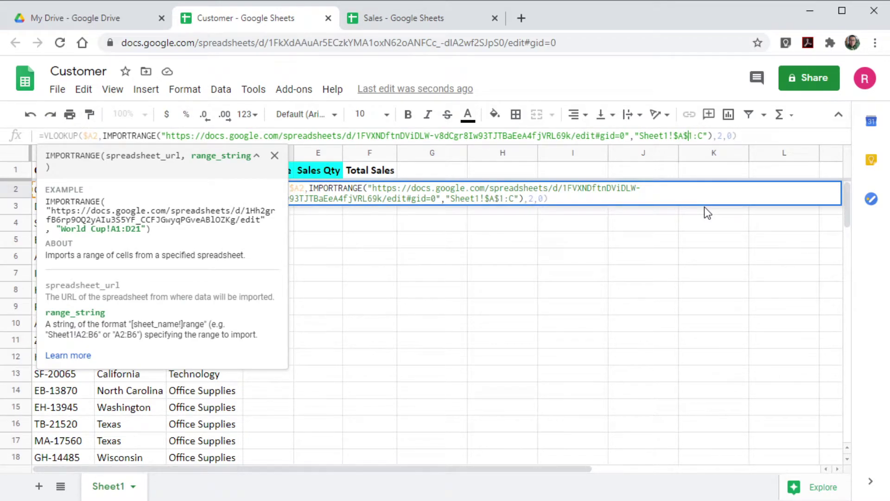
key(Right)
key(Right)
text($)
key(Return)
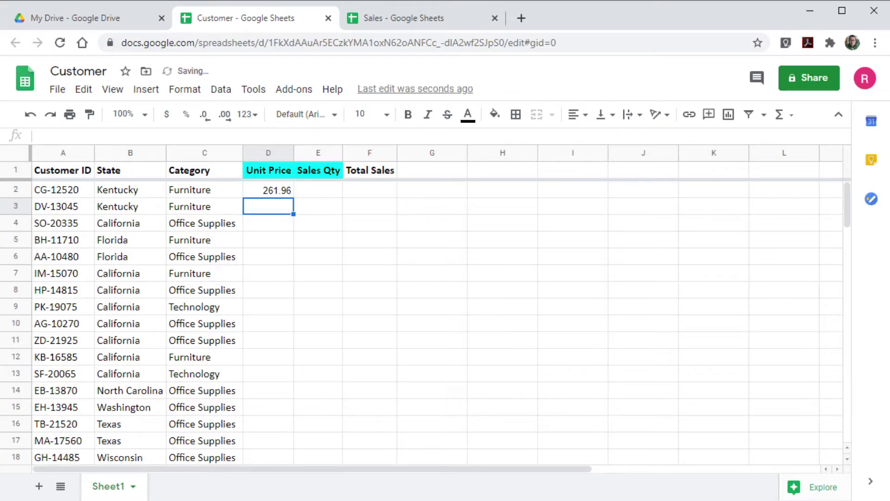
click(268, 193)
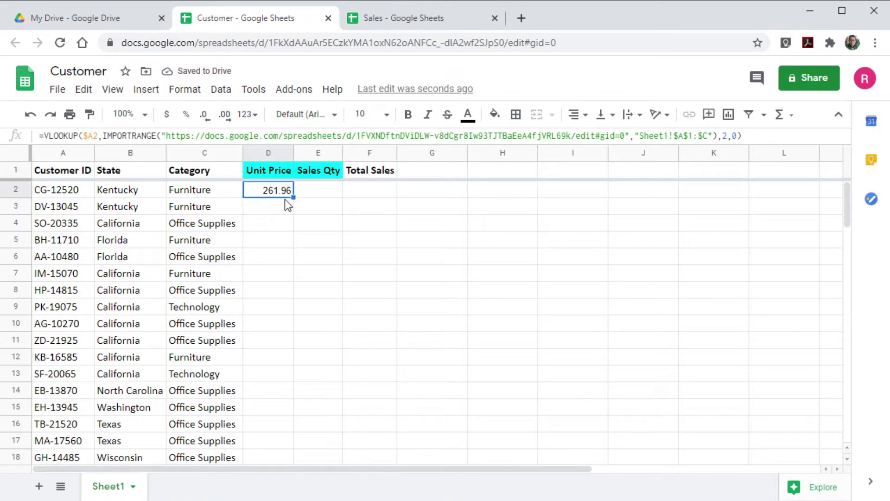
Copy the D2 lookup into E2 and change its index to 3, showing Sales Qty 2.00.
drag(291, 198, 327, 193)
click(327, 193)
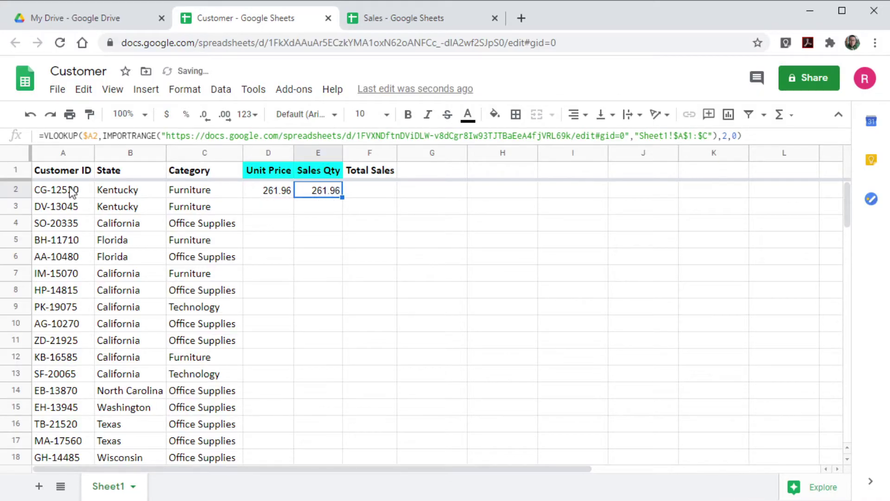
click(384, 22)
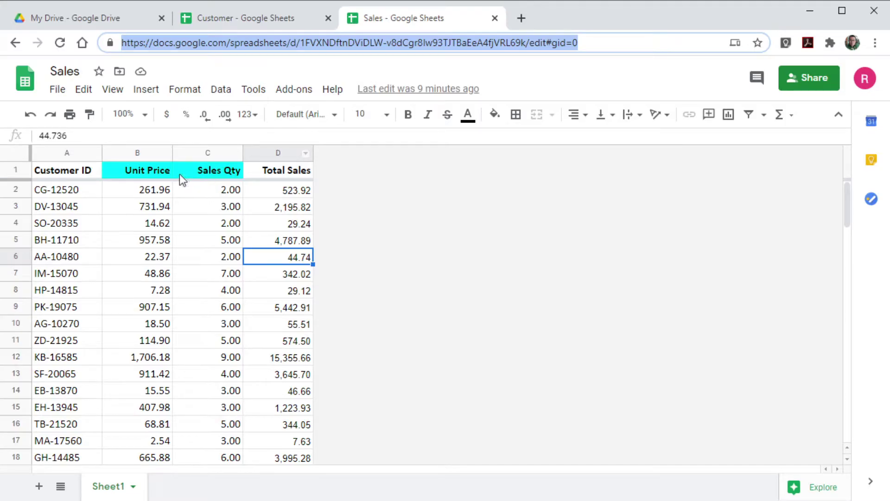
click(249, 18)
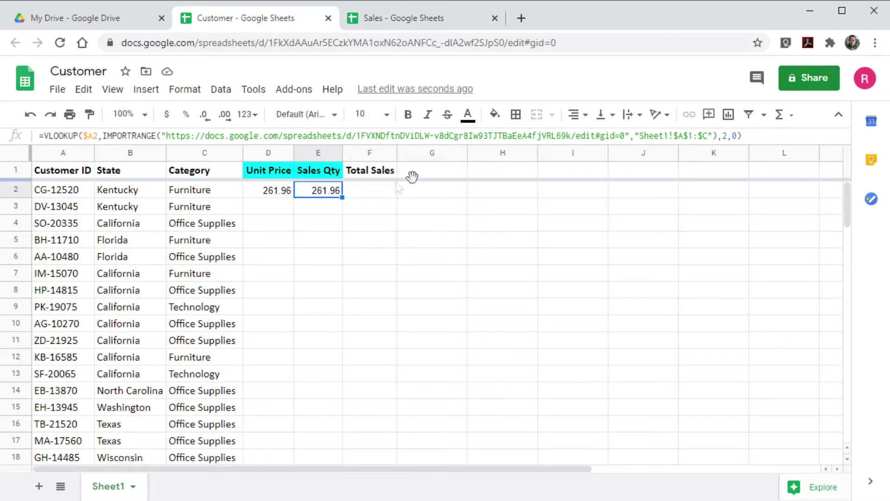
double_click(725, 136)
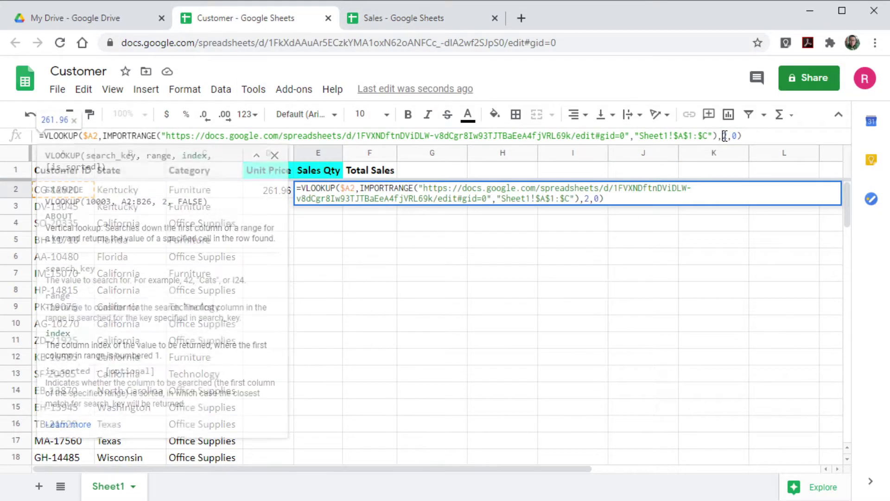
text(3)
key(Return)
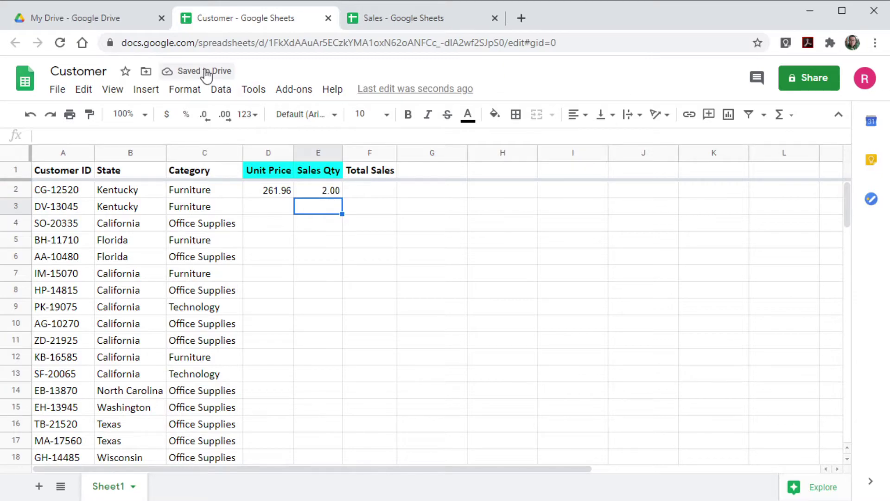
click(397, 17)
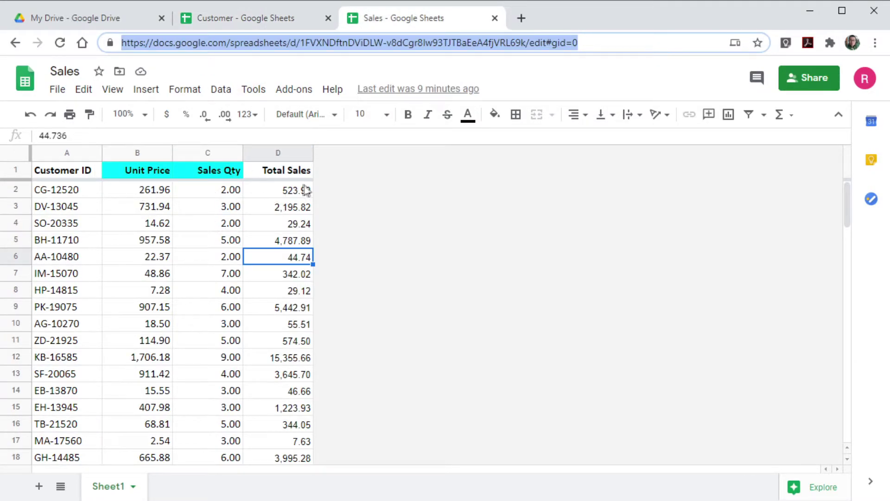
click(295, 197)
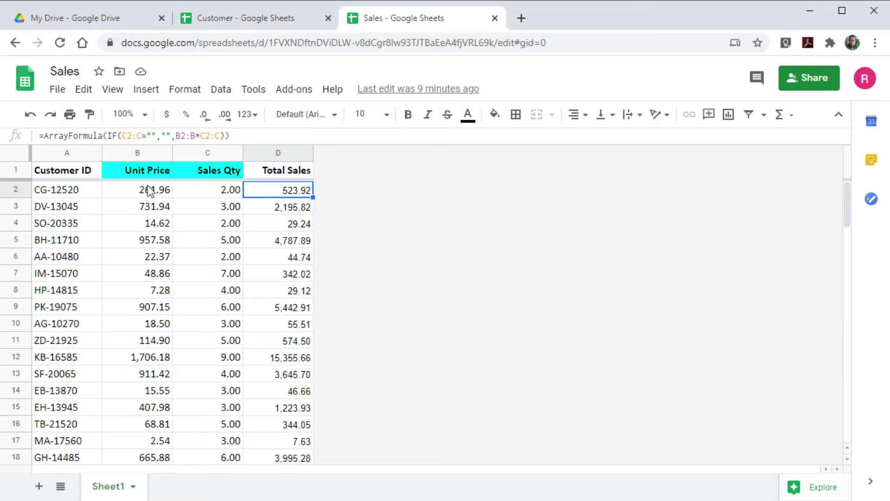
click(278, 19)
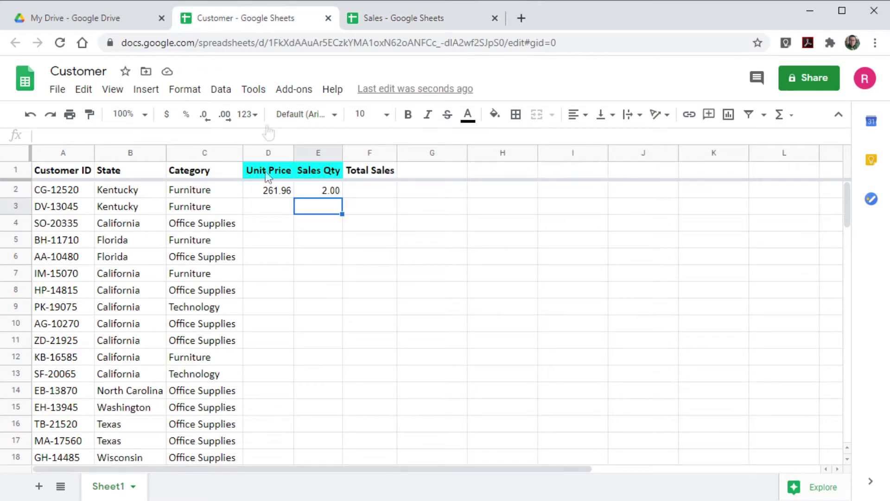
Enter =E2*D2 in F2 so Total Sales shows 523.92.
click(378, 190)
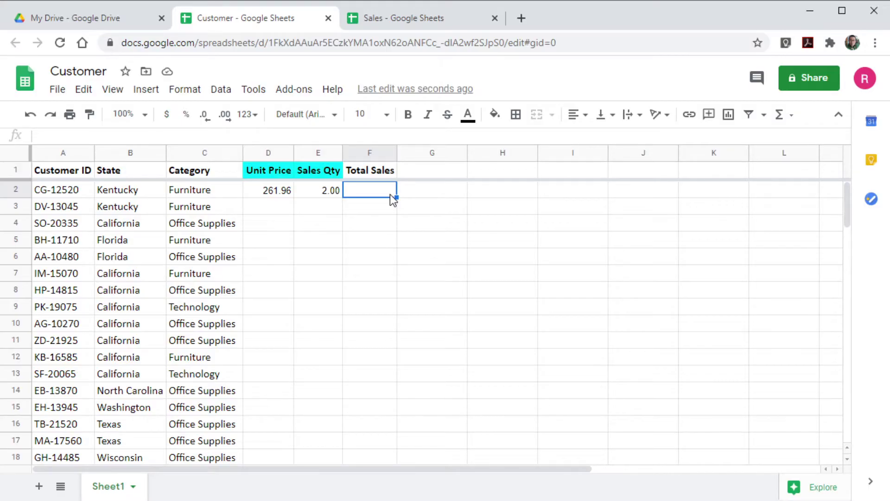
text(=)
key(Left)
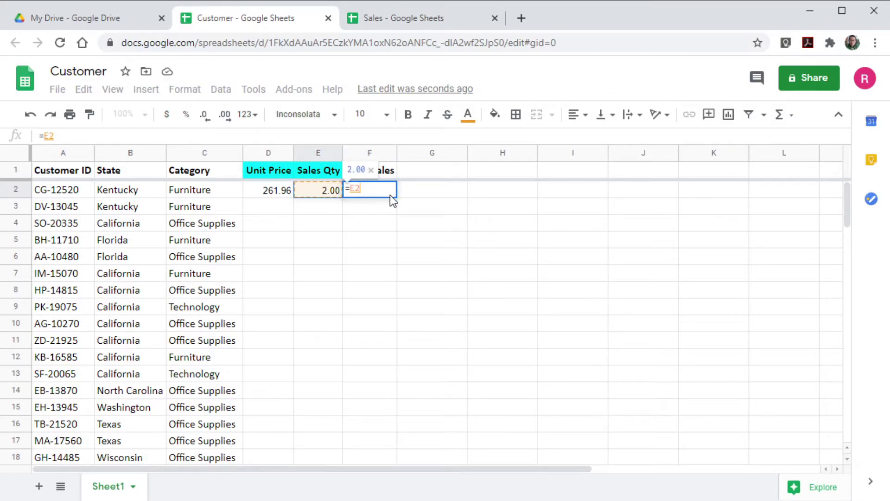
text(*)
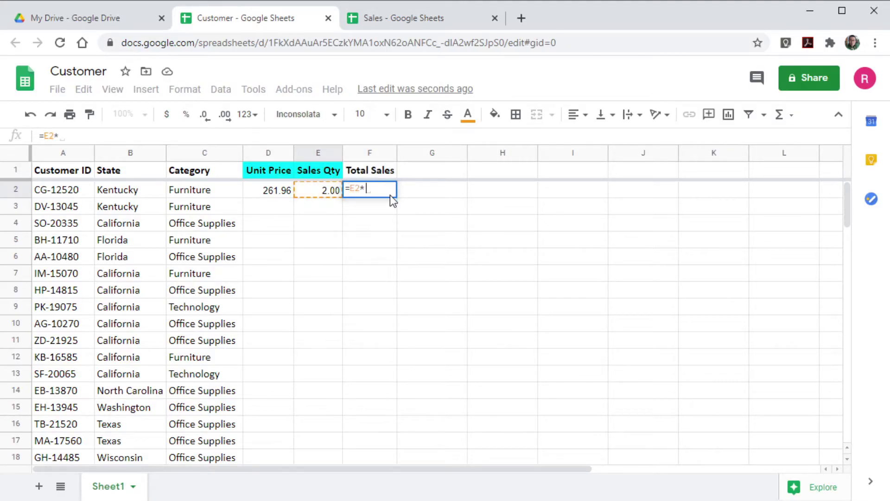
key(Left)
key(Left)
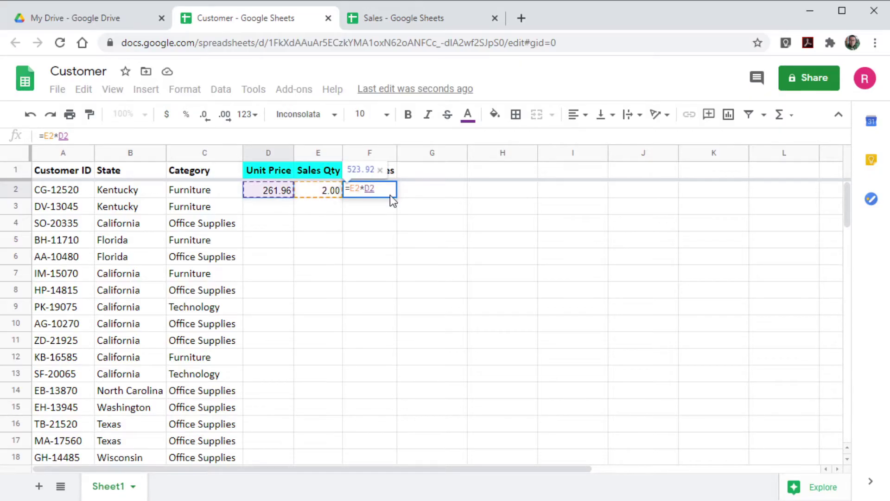
key(Return)
click(372, 189)
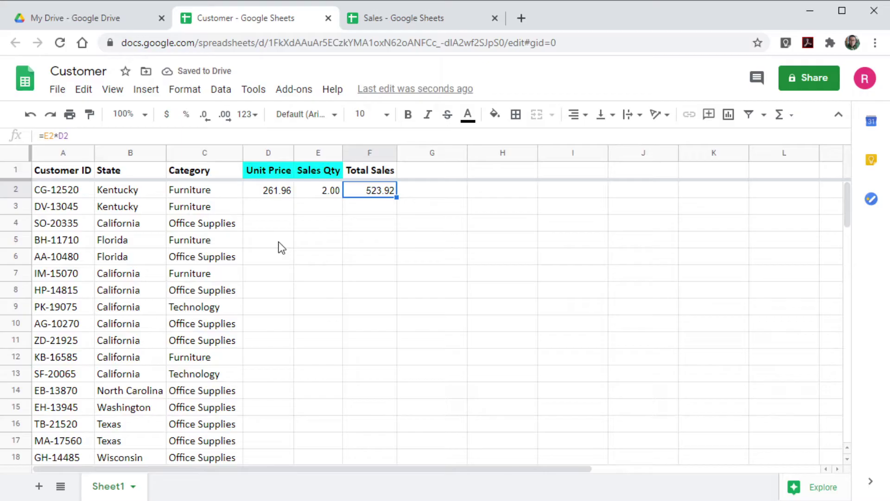
click(279, 194)
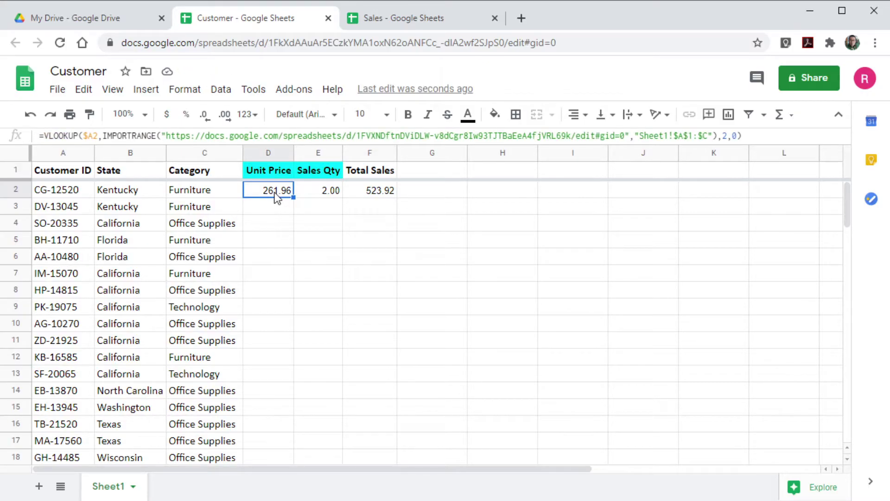
Fill the Unit Price lookup down column D and check D3 through D6.
scroll(270, 232, down, 15)
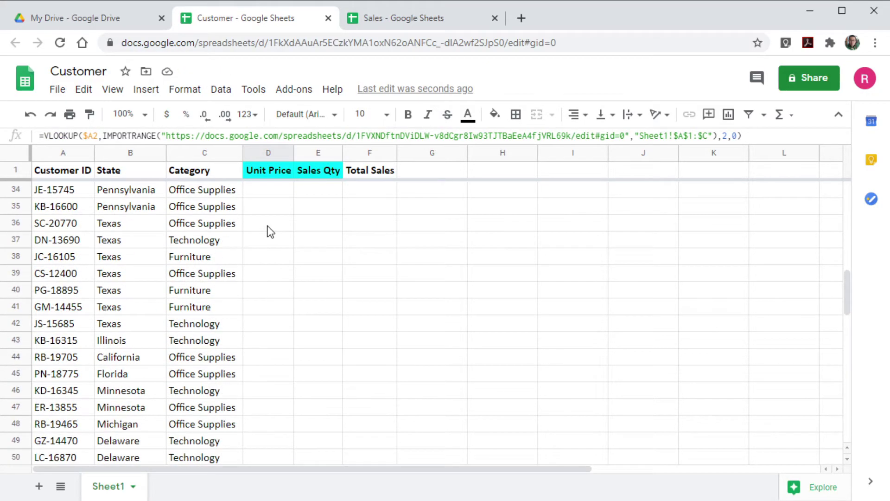
scroll(271, 232, up, 10)
scroll(270, 232, up, 3)
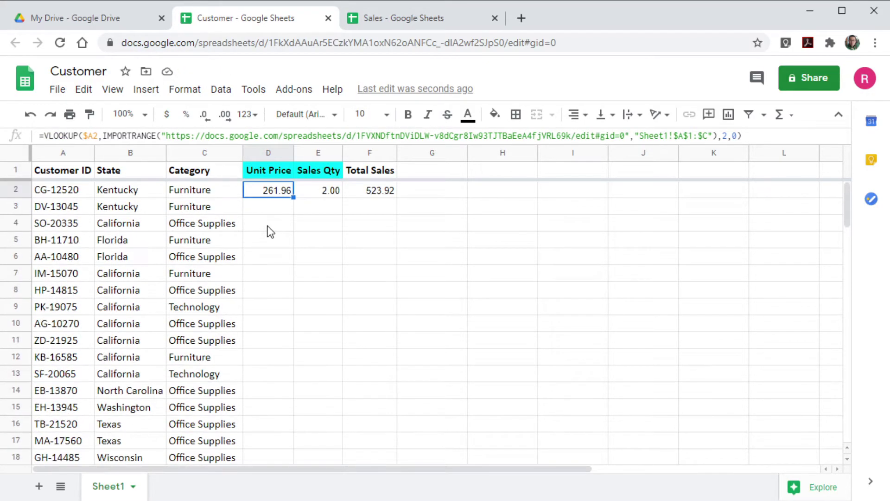
double_click(293, 197)
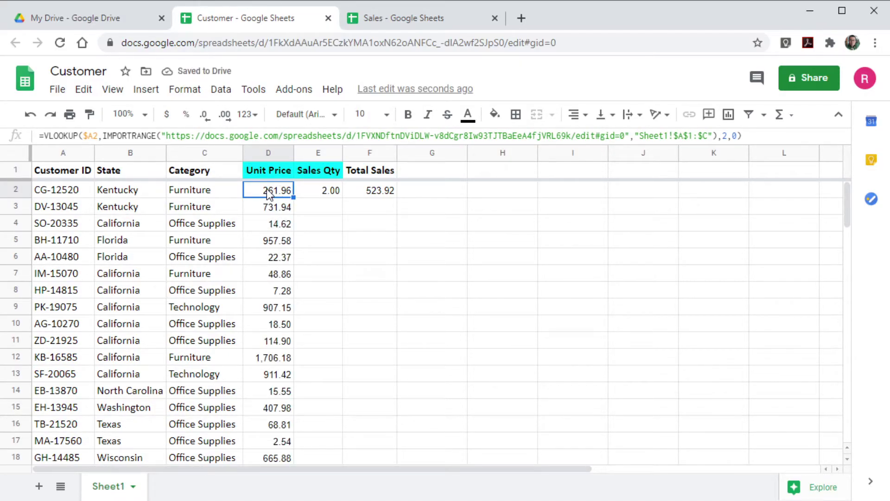
click(269, 207)
click(268, 224)
click(267, 242)
click(268, 257)
Verify the filled unit prices further down, then select E2's Sales Qty formula for editing.
scroll(271, 290, down, 10)
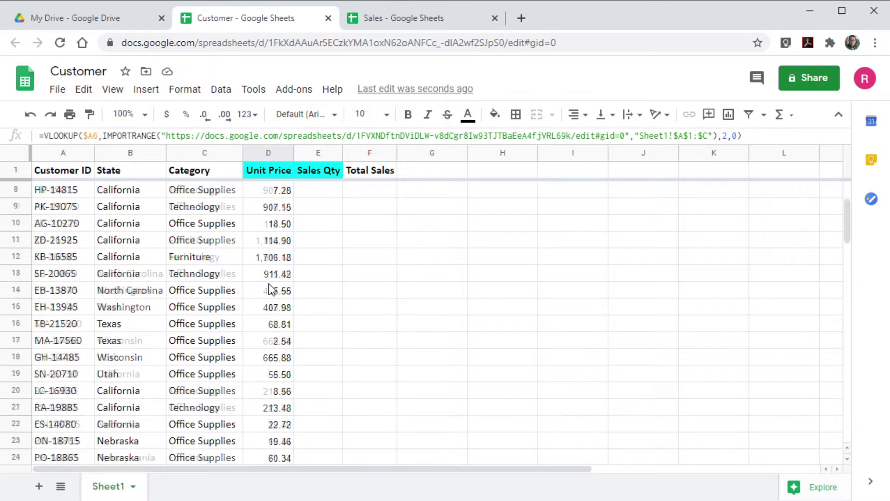
scroll(271, 290, up, 6)
scroll(271, 290, up, 4)
click(272, 240)
click(272, 273)
click(272, 307)
click(272, 340)
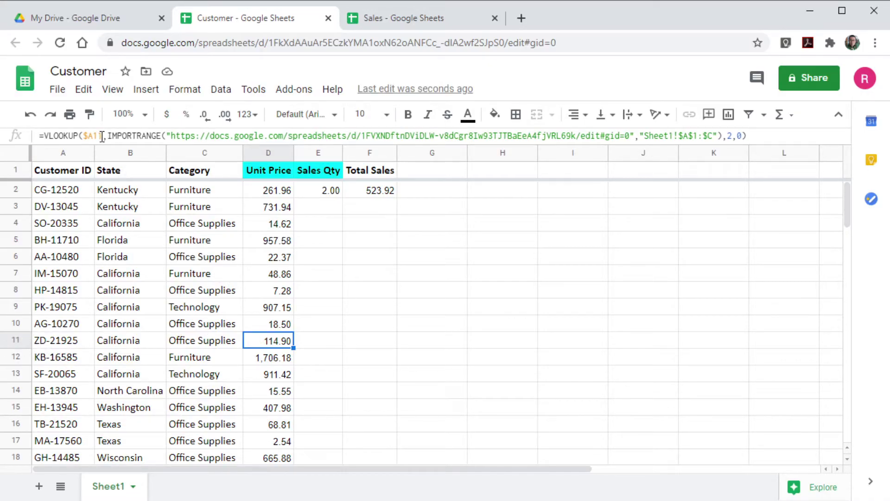
key(Down)
key(Down)
key(Down)
key(Down)
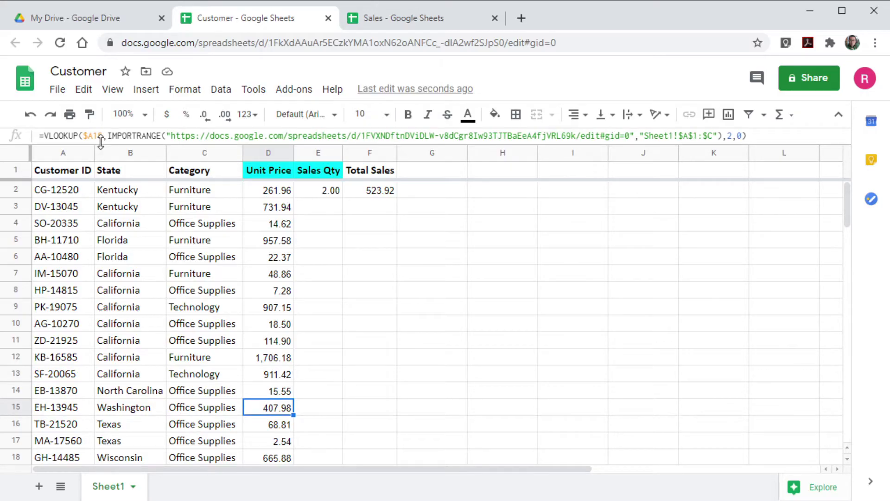
click(307, 191)
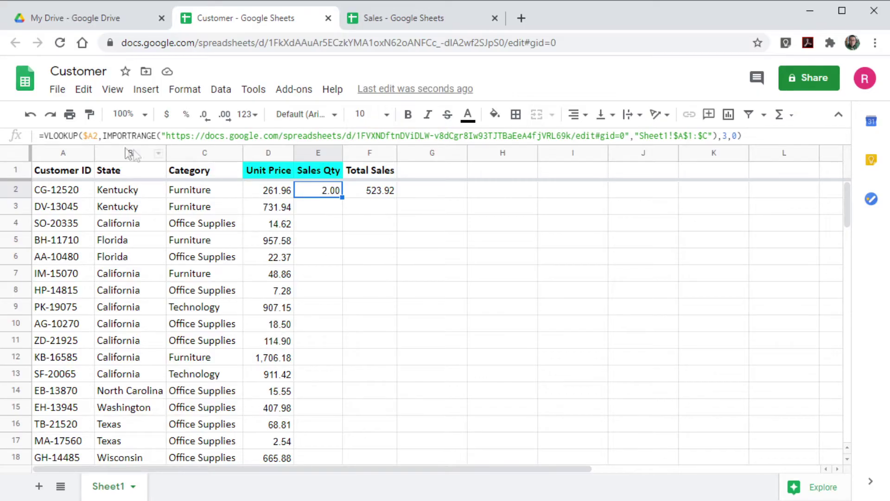
click(45, 136)
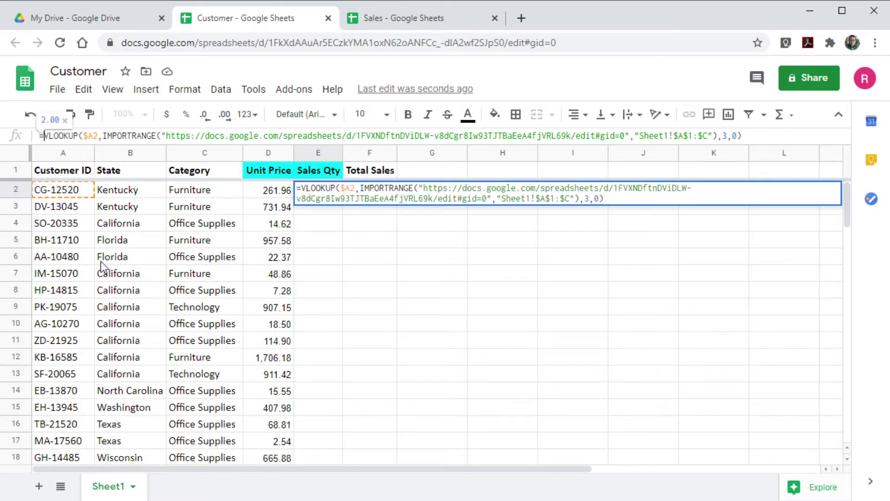
Widen E2's lookup key to $A2:a and wrap the formula in ArrayFormula.
click(99, 135)
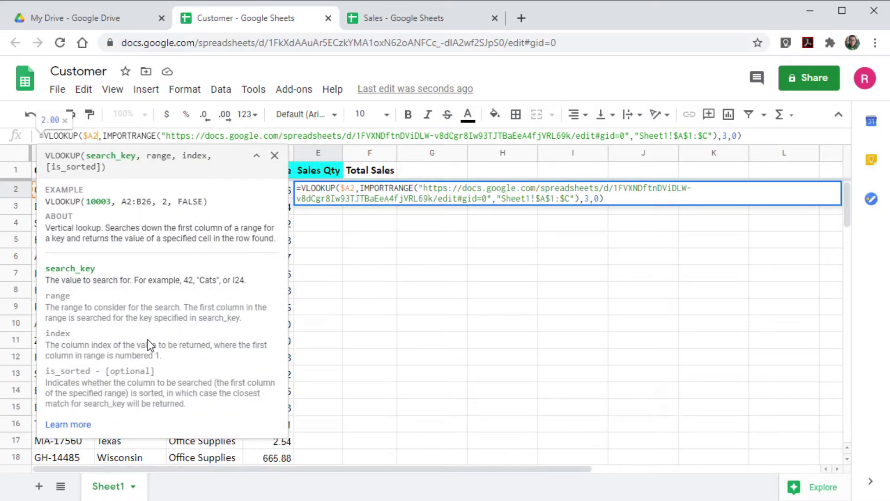
text(:)
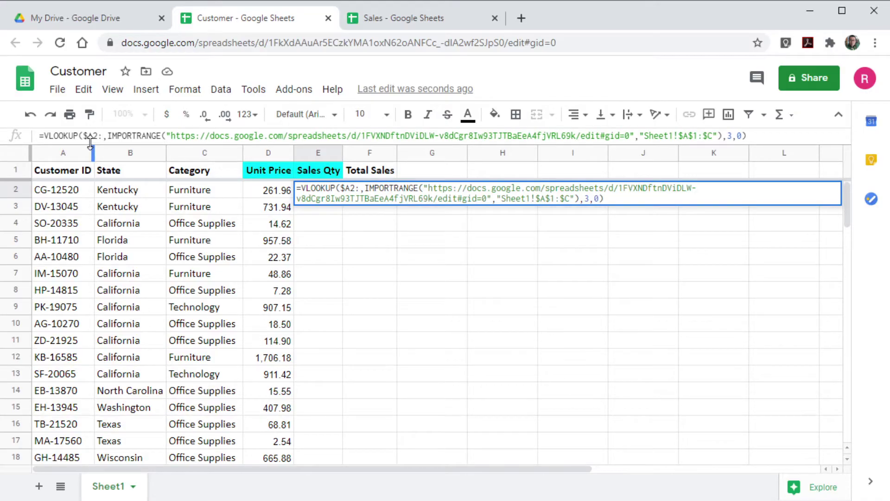
text(a)
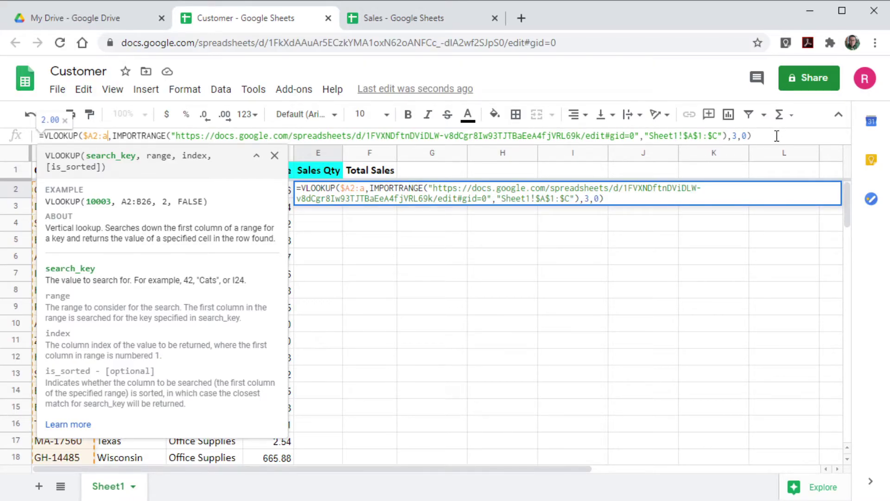
key(ctrl+shift+Return)
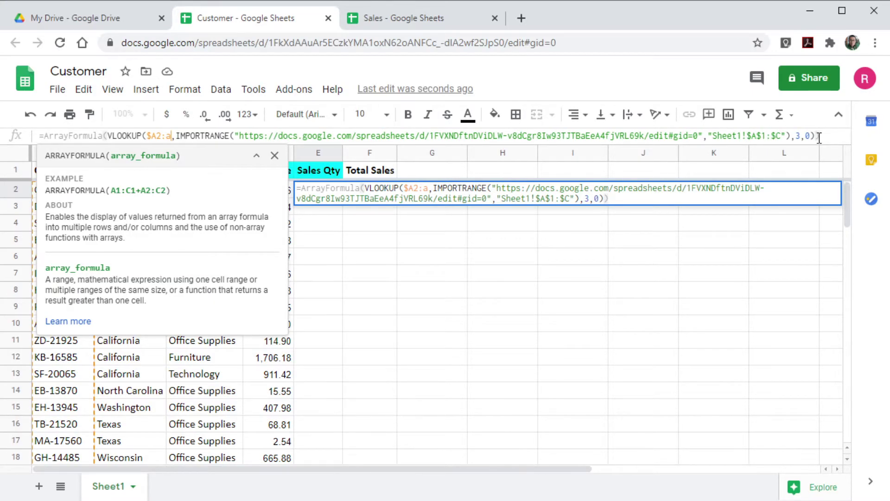
key(Return)
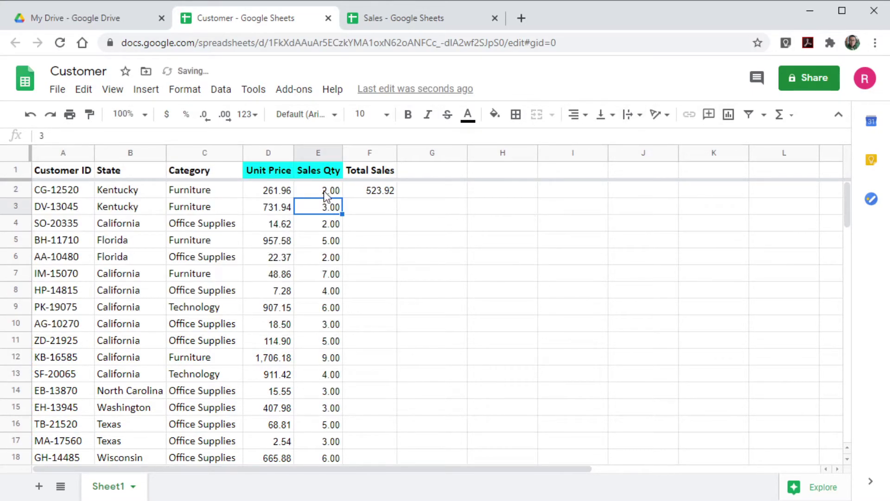
click(324, 190)
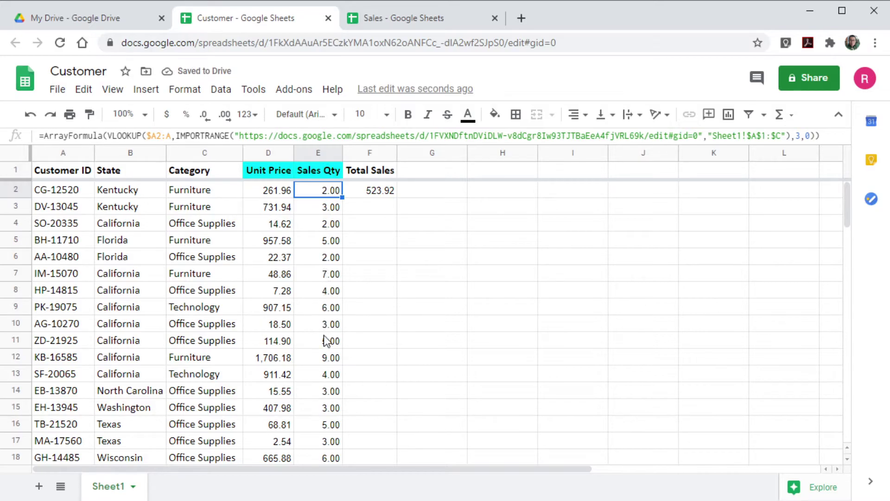
scroll(326, 341, down, 20)
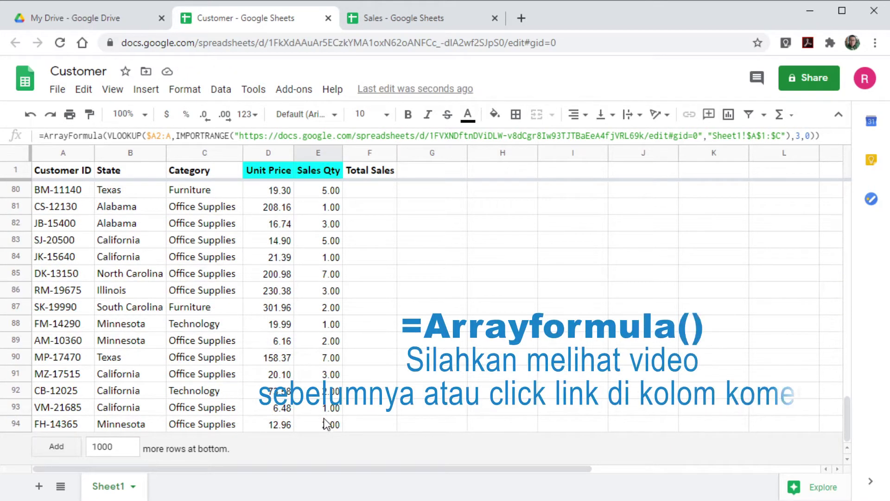
scroll(325, 420, up, 9)
scroll(326, 422, up, 17)
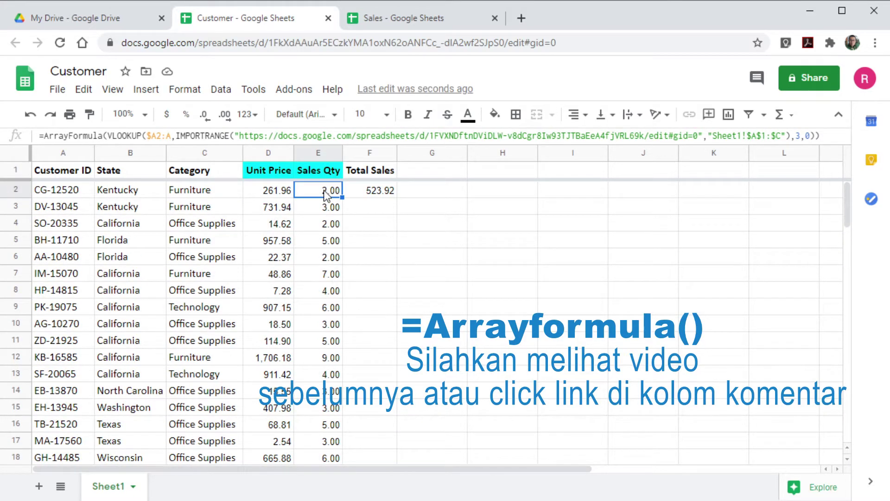
click(271, 188)
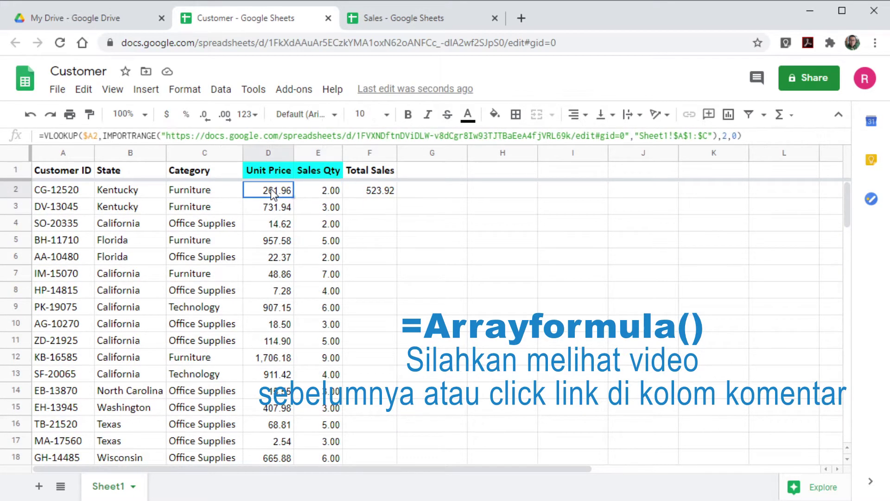
click(272, 207)
click(272, 223)
click(271, 240)
click(272, 257)
click(271, 275)
click(272, 293)
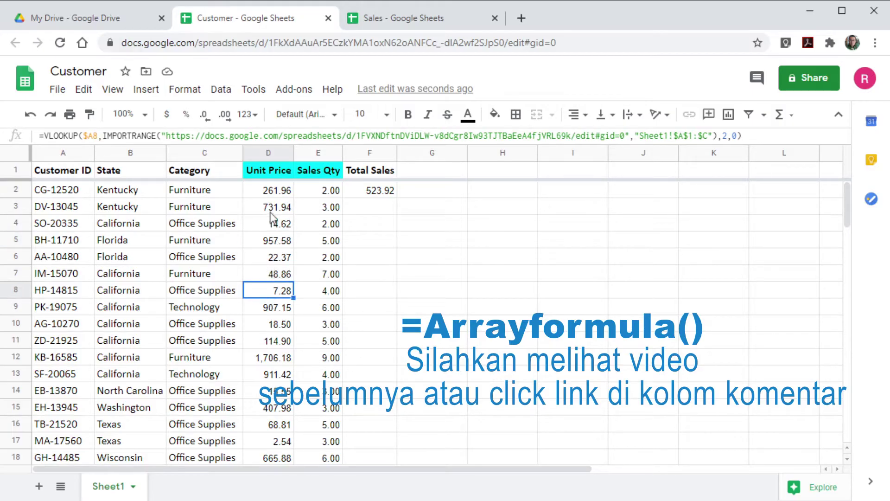
click(277, 192)
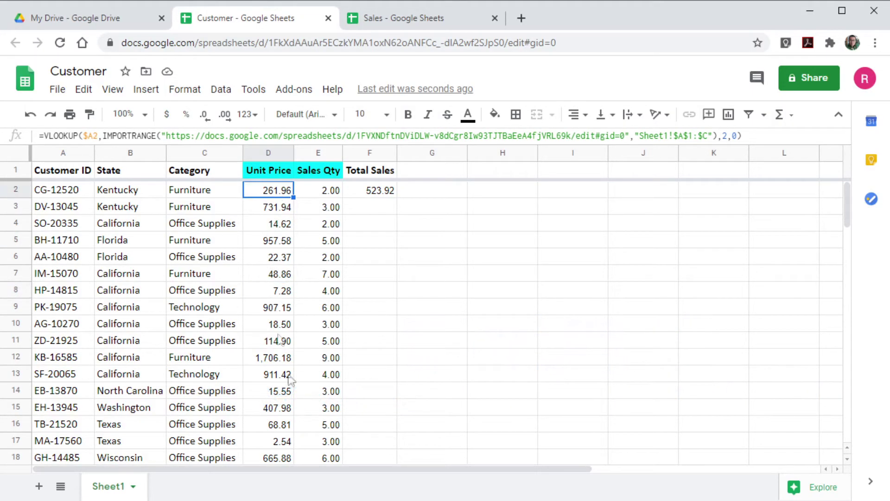
Clear D2's Unit Price formula and check the remaining column D lookups.
key(Delete)
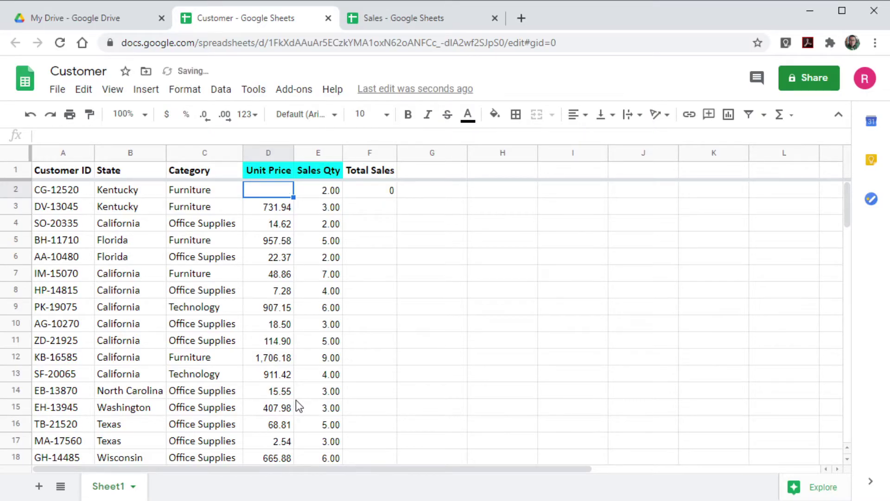
click(261, 206)
click(260, 225)
click(263, 244)
click(264, 275)
click(265, 290)
click(266, 326)
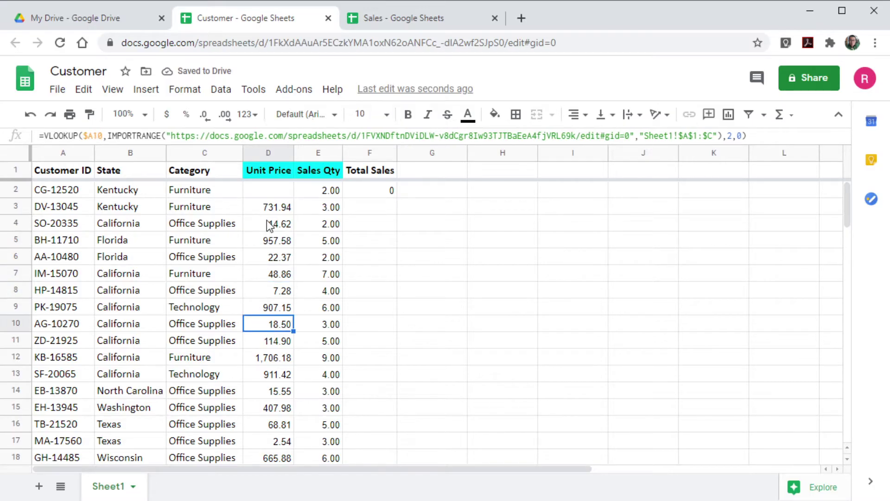
Delete E2's Sales Qty array formula and recheck the Unit Price lookups.
click(328, 190)
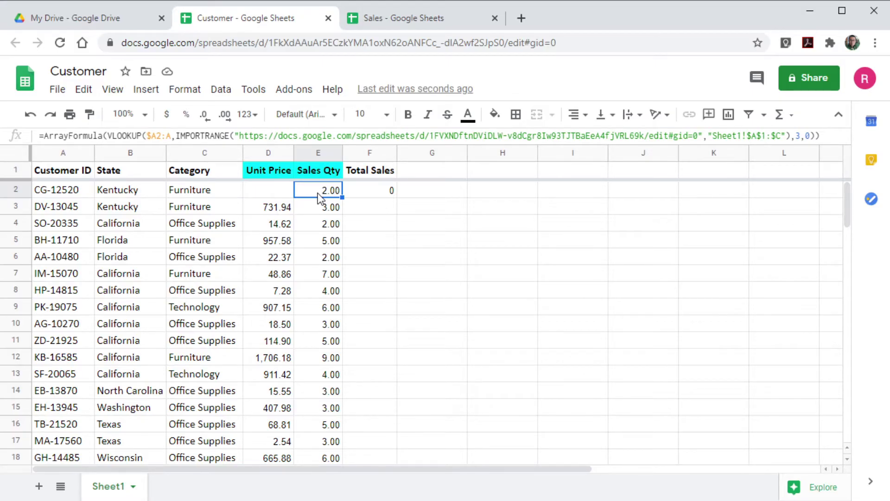
key(Delete)
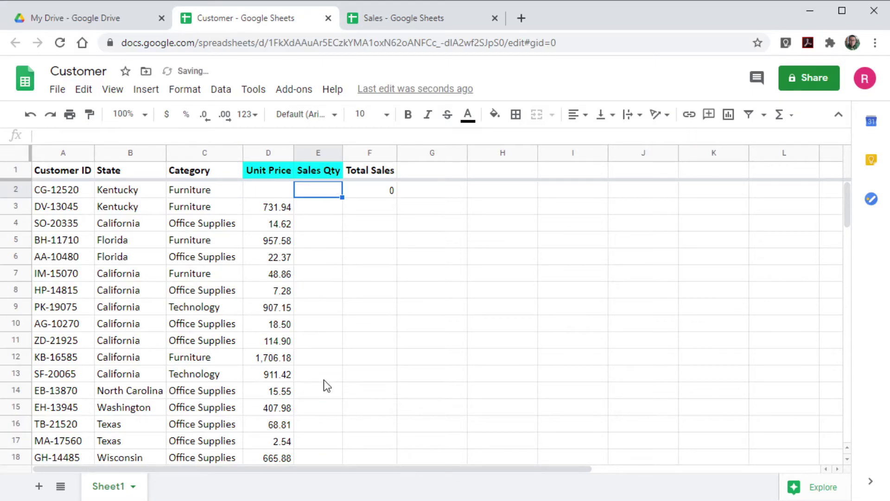
scroll(324, 380, down, 5)
scroll(324, 380, up, 5)
click(268, 192)
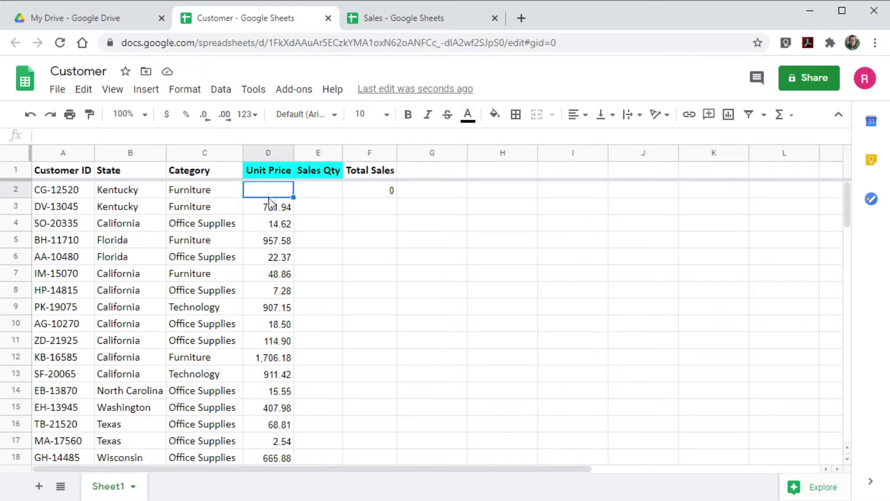
click(266, 210)
click(265, 225)
click(264, 244)
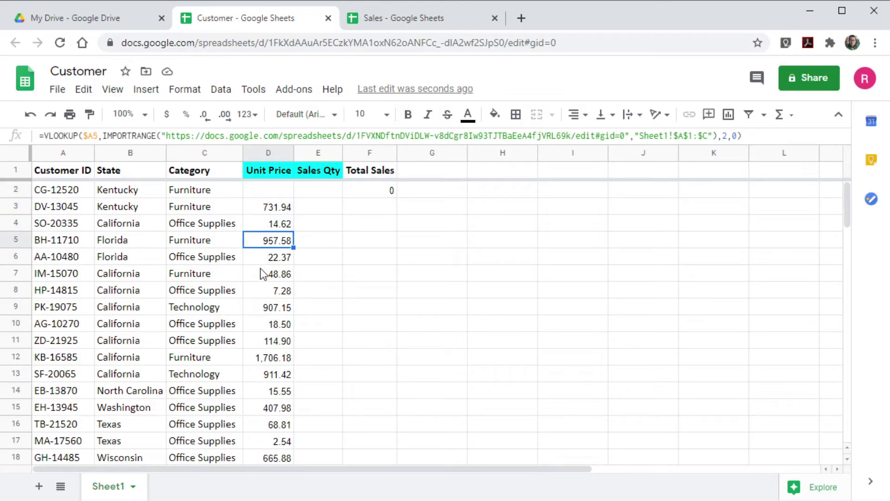
click(260, 269)
Paste the ArrayFormula lookup into E2 and copy D3's Unit Price lookup up into D2.
click(325, 191)
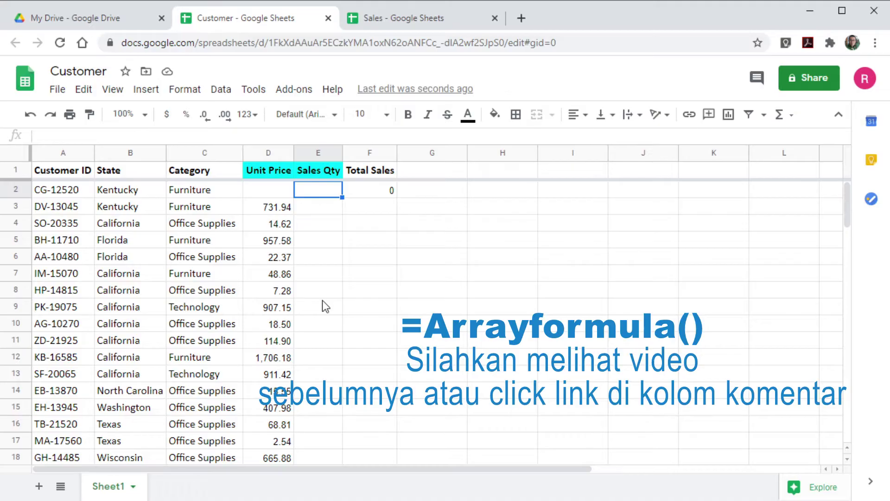
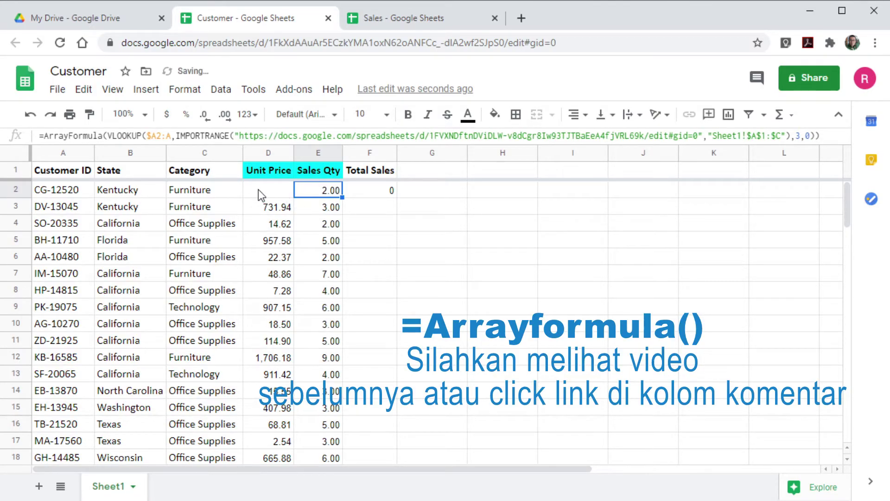
click(257, 189)
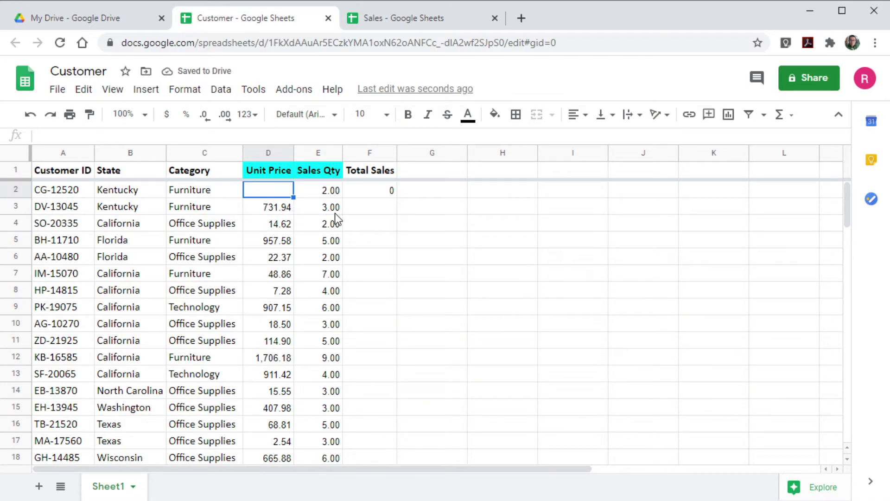
click(287, 209)
drag(294, 214, 288, 187)
click(283, 239)
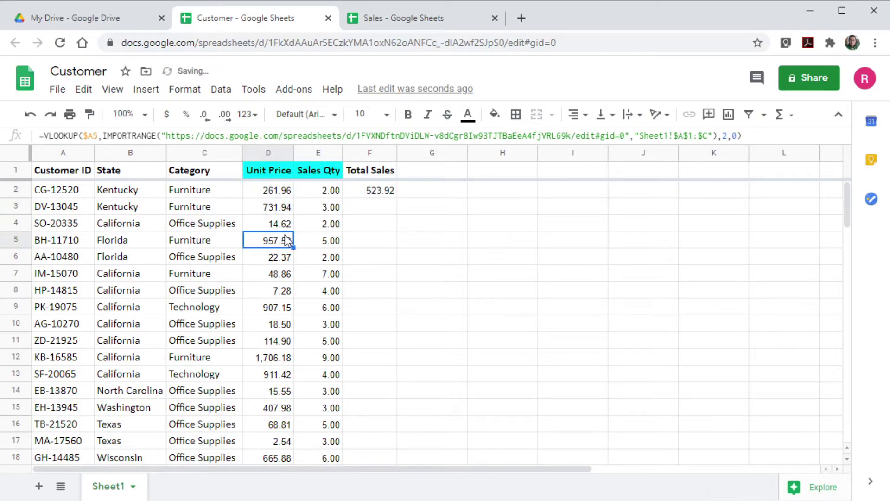
click(388, 195)
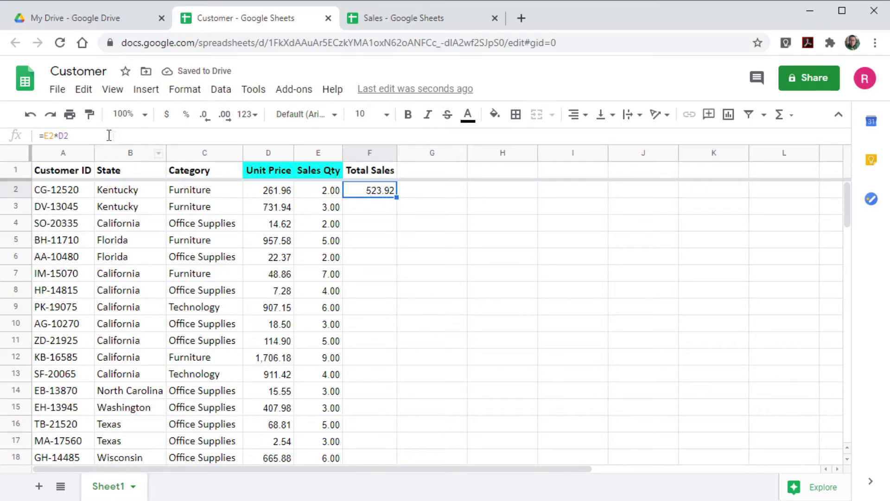
Turn F2 into =ArrayFormula(E2:E*D2:D) so Total Sales fills every Customer row.
click(54, 135)
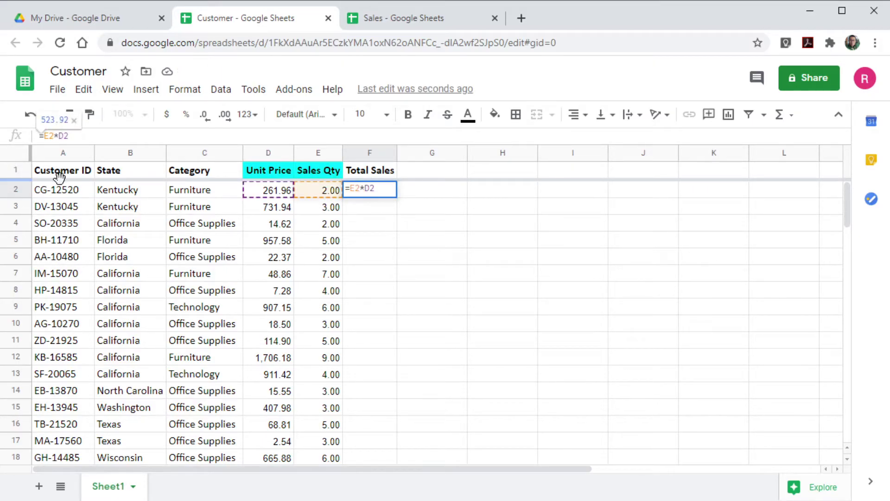
text(:e)
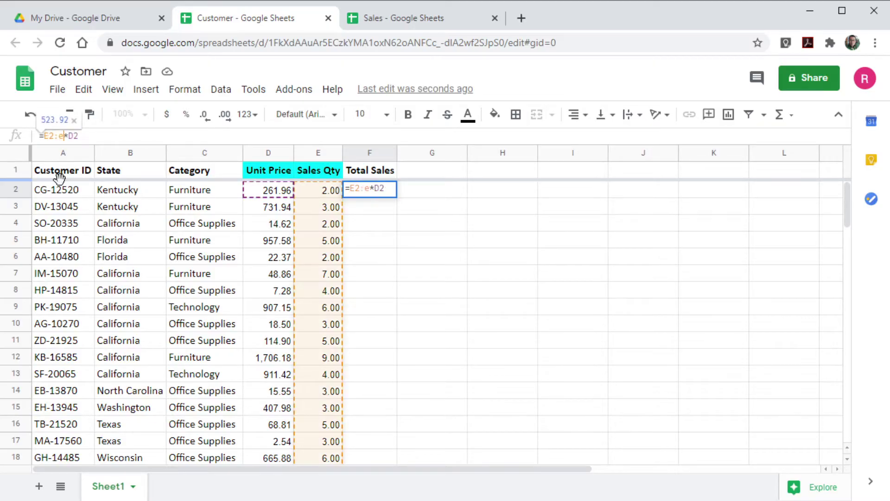
click(81, 136)
text(:d)
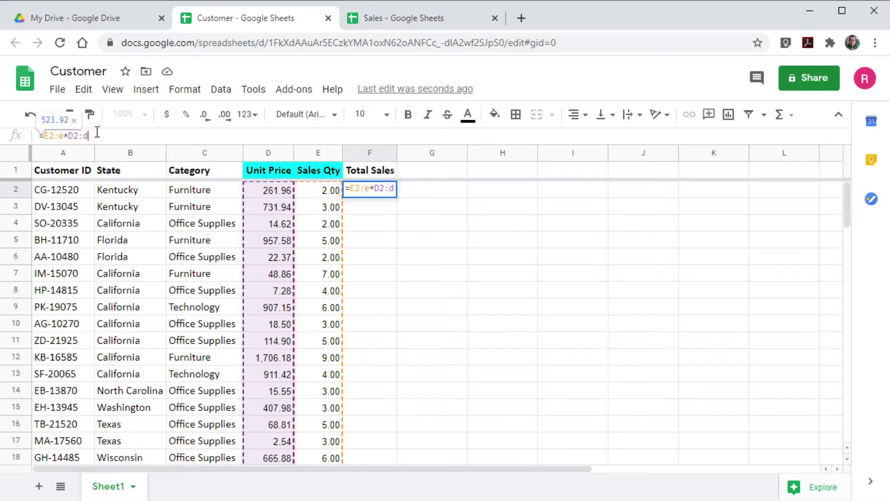
key(ctrl+shift+Return)
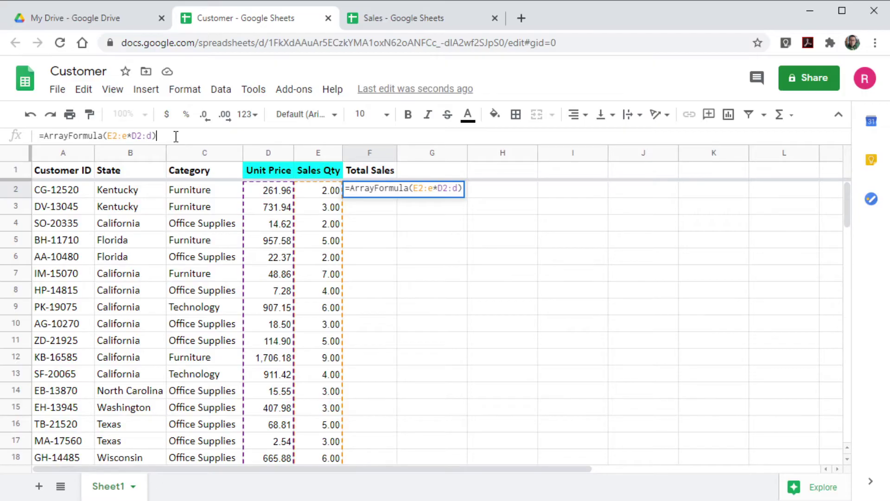
key(Return)
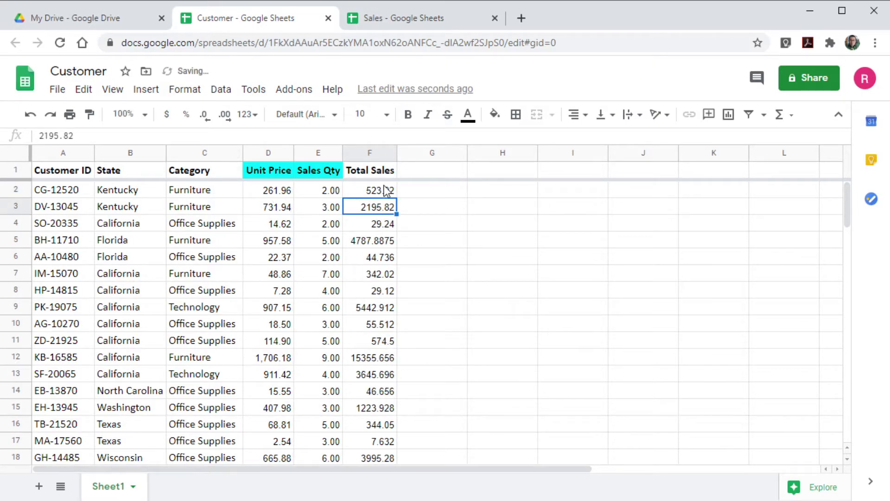
scroll(382, 377, down, 8)
scroll(382, 377, down, 15)
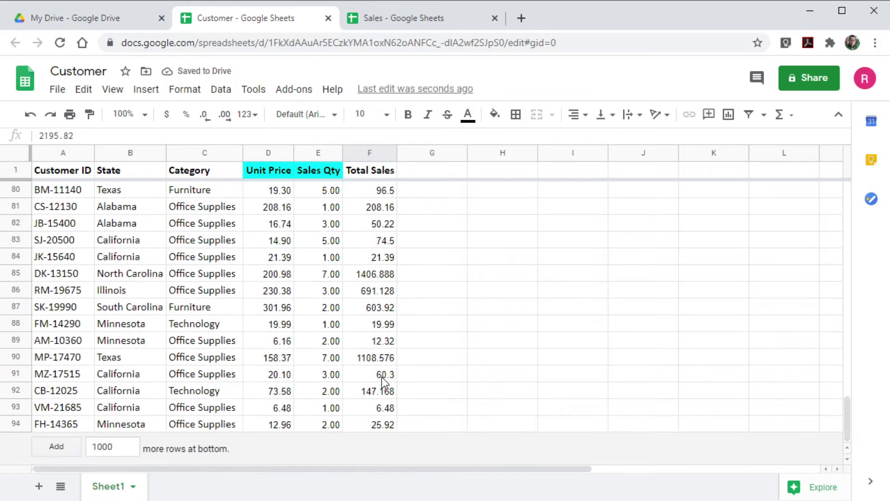
scroll(382, 377, up, 20)
click(378, 195)
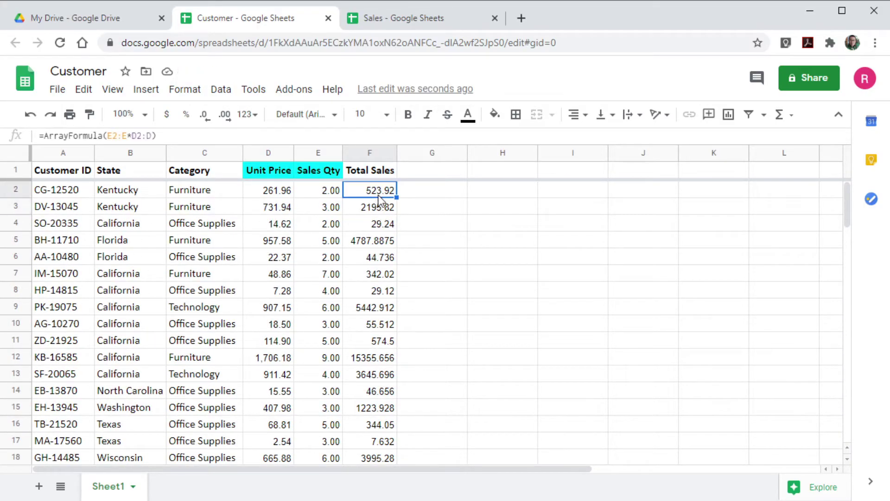
key(Delete)
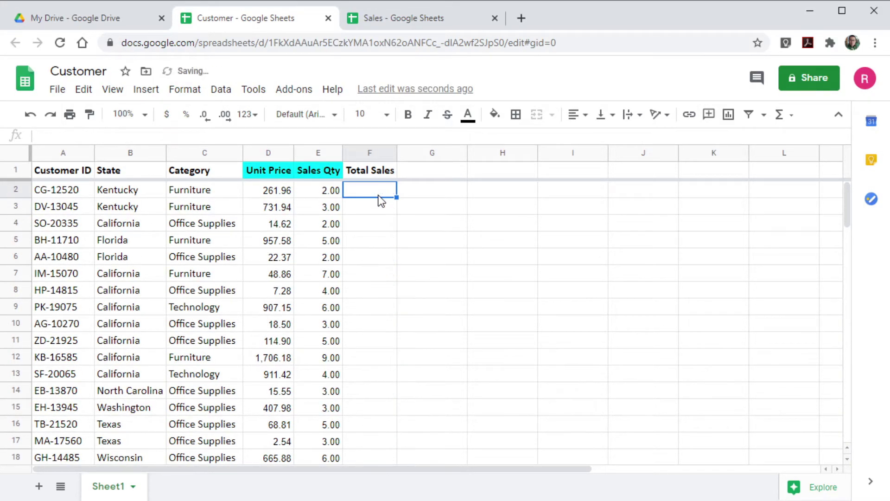
key(ctrl+z)
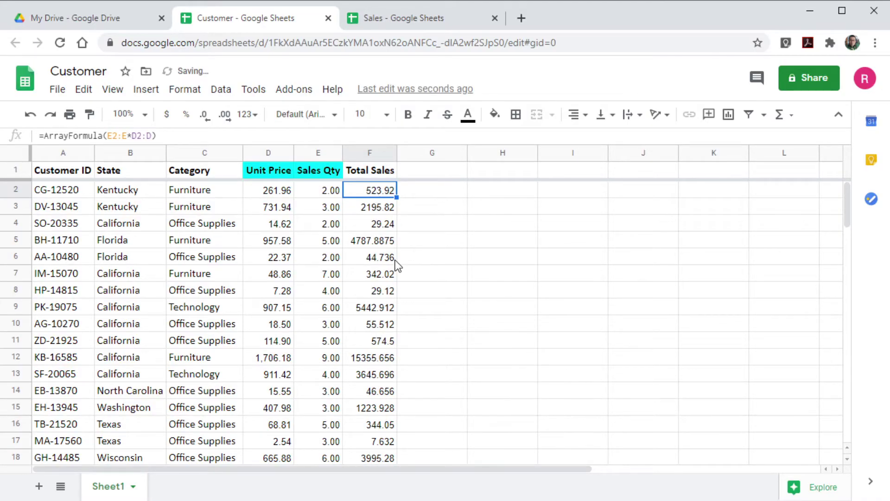
click(335, 213)
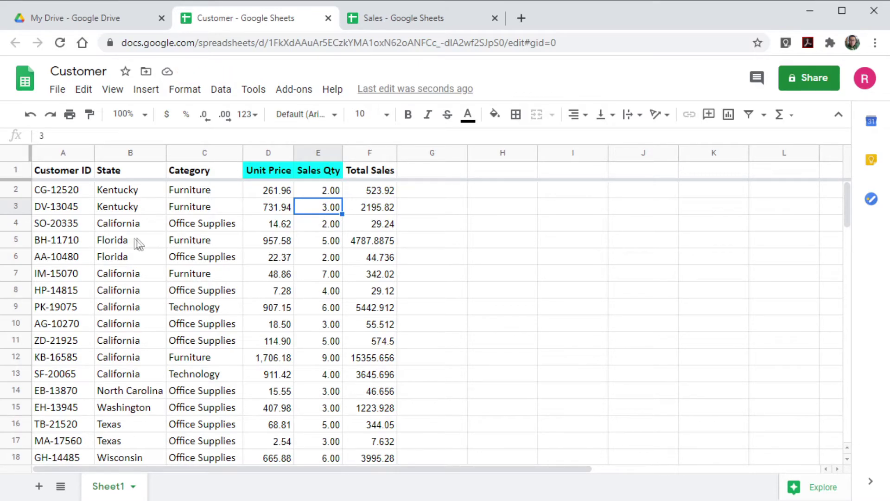
click(269, 189)
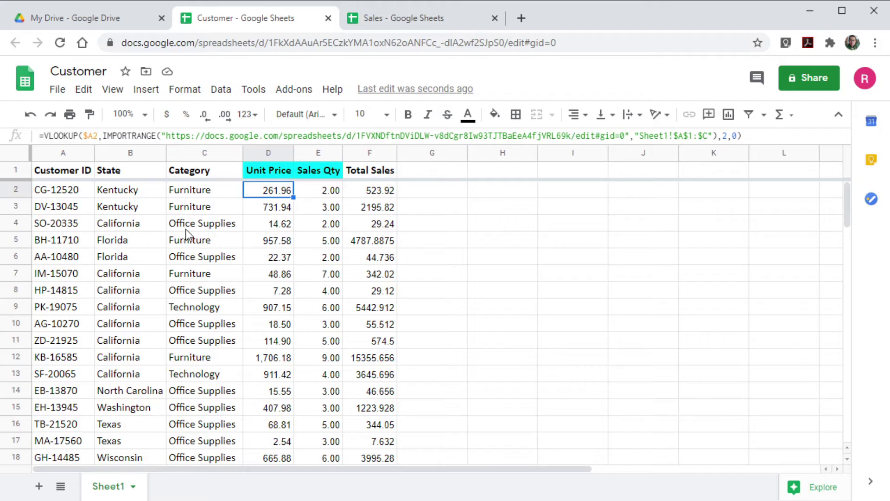
Delete the first customer ID from cell A2 of the Sales sheet.
click(399, 22)
click(46, 193)
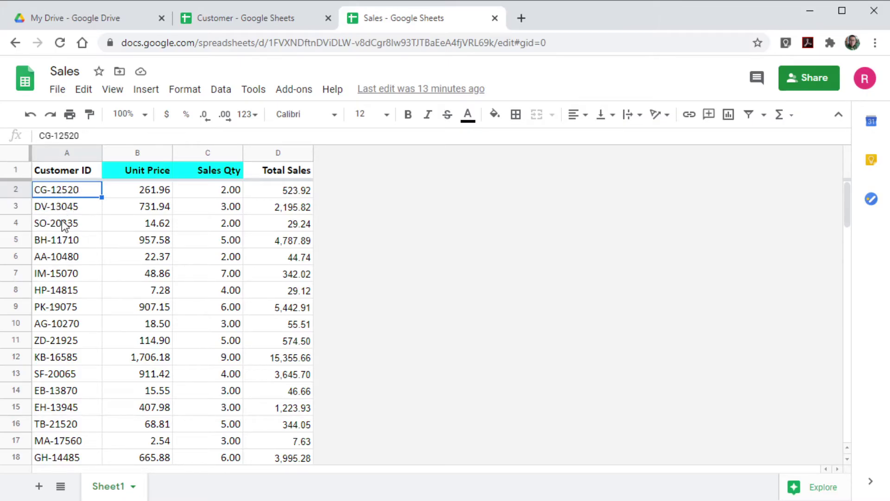
key(Delete)
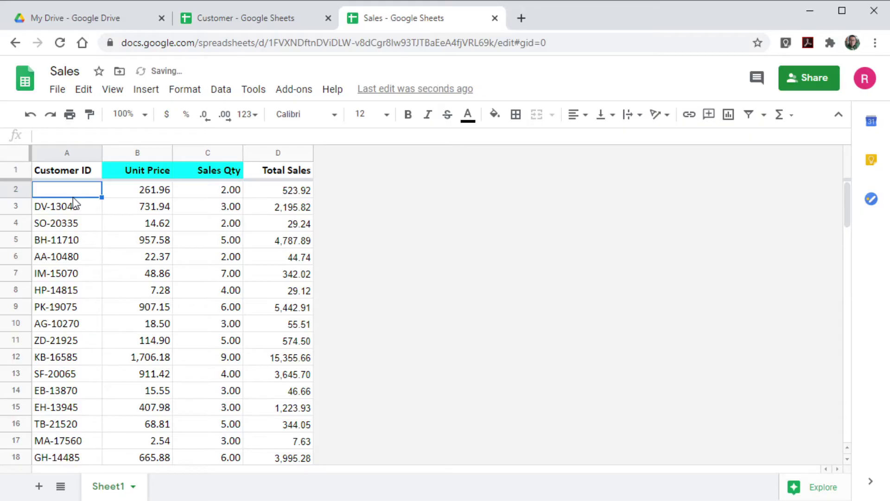
Check that Customer row 2's D2 lookup now shows the #N/A error.
click(269, 15)
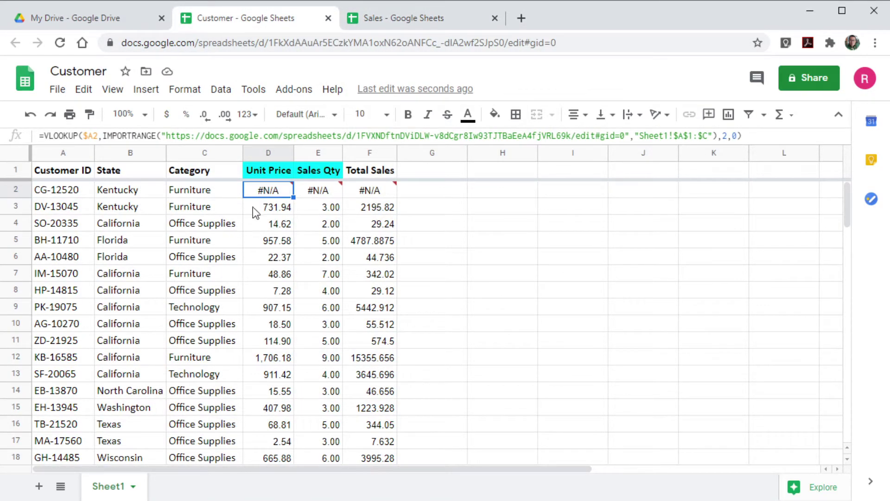
mouse_move(336, 192)
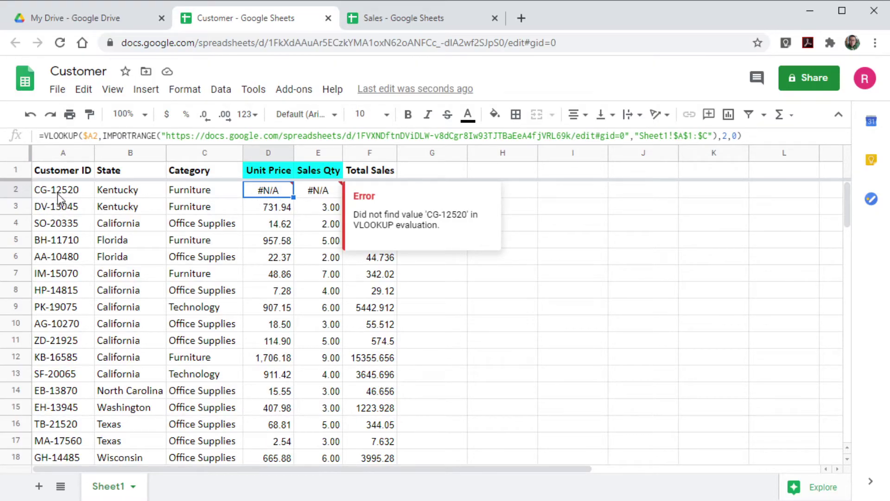
click(415, 21)
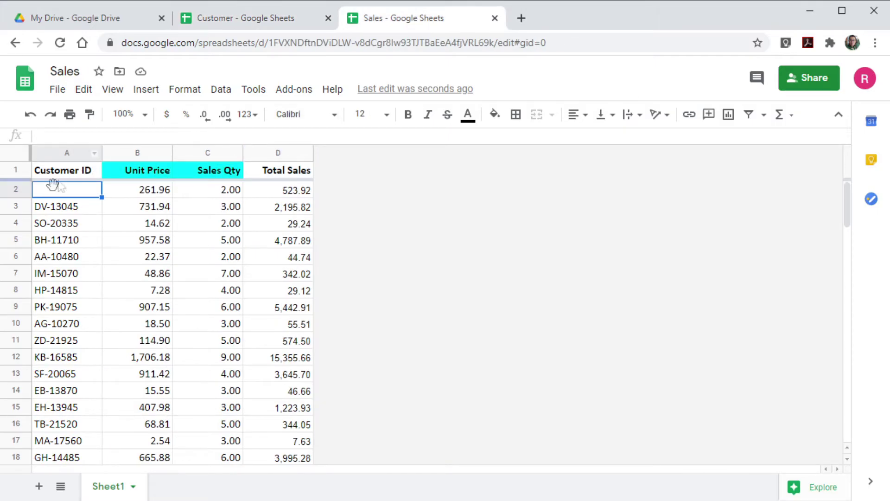
click(280, 19)
mouse_move(278, 194)
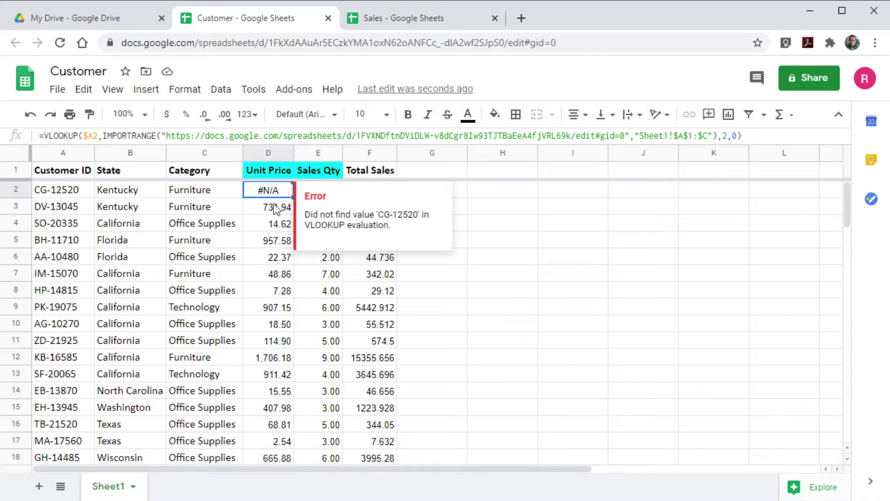
click(269, 274)
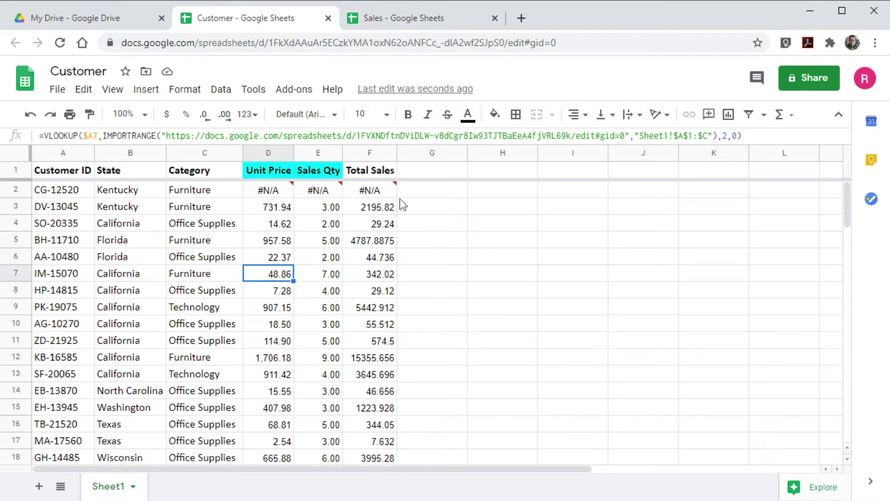
Select the Total Sales column to view its sum, then pick an empty cell beside the table.
click(365, 152)
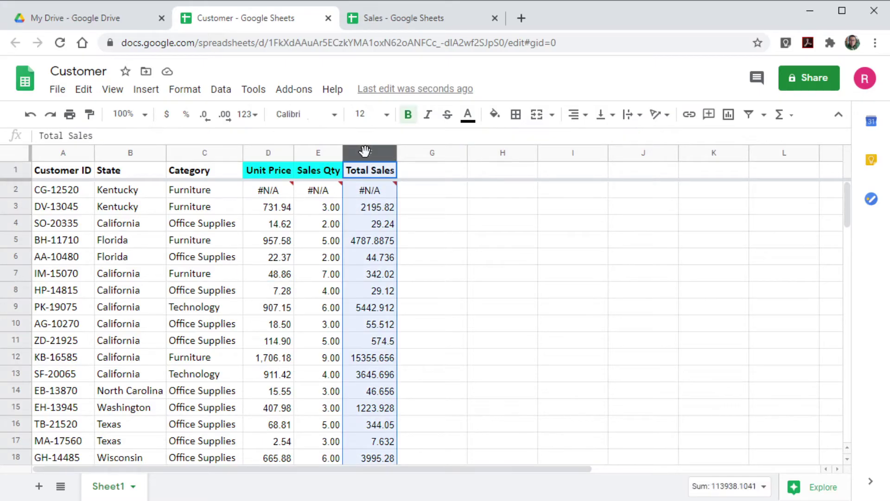
click(381, 276)
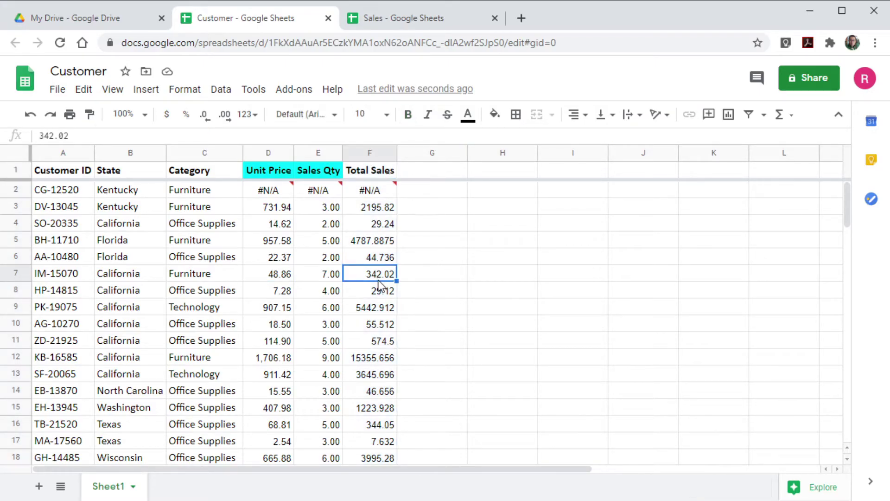
click(445, 257)
click(440, 224)
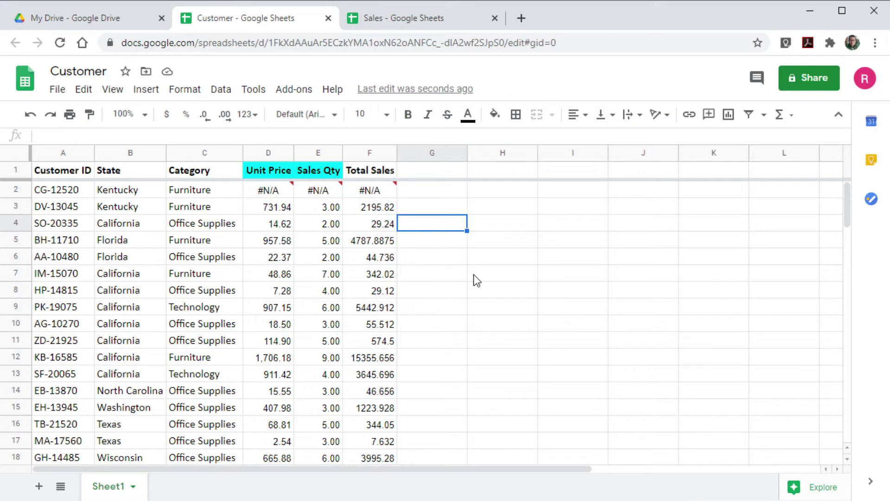
Enter =sum(F2:F6) in G6, which returns #N/A, and inspect D2's failing VLOOKUP.
key(Down)
key(Down)
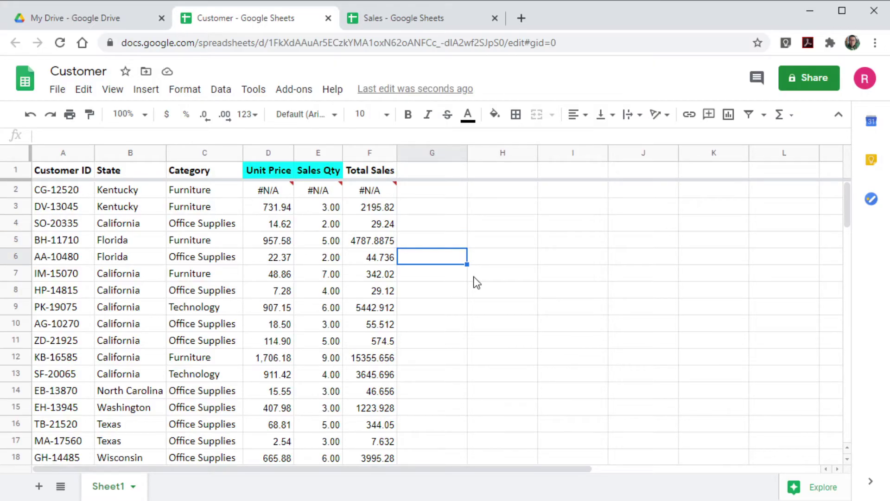
text(=sum()
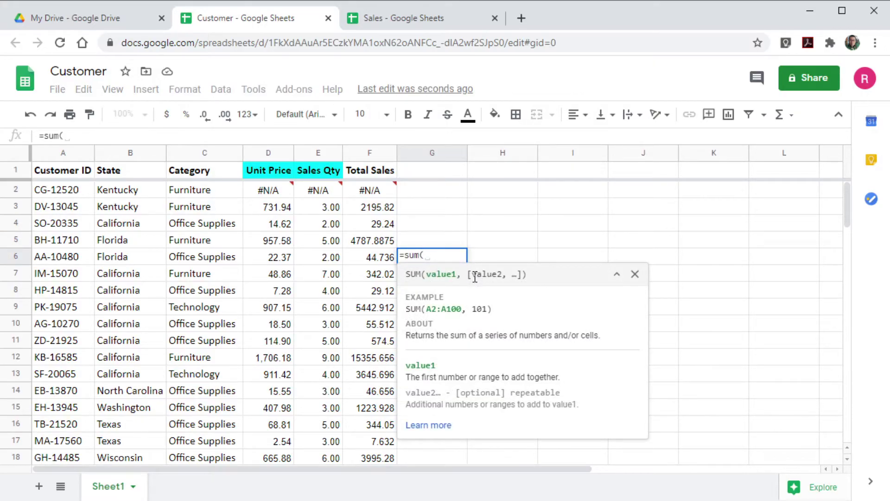
key(Left)
key(shift+Up)
key(shift+Up)
key(shift+Up)
key(shift+Up)
key(Return)
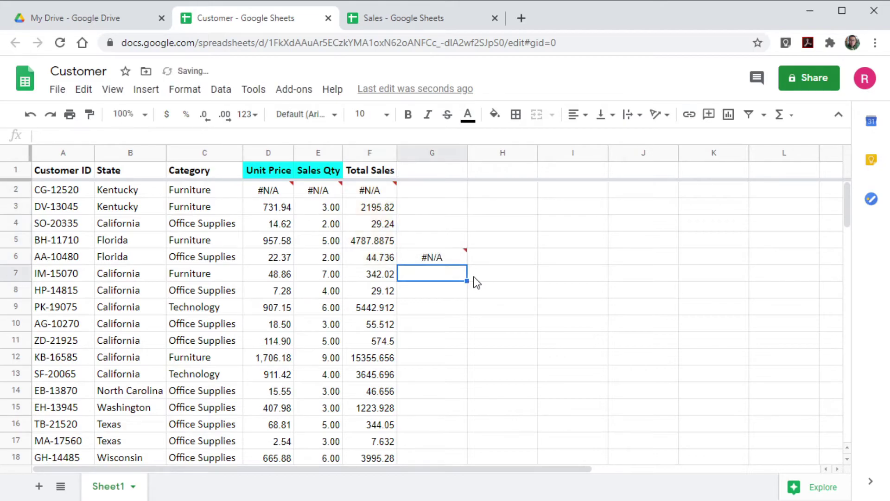
key(Up)
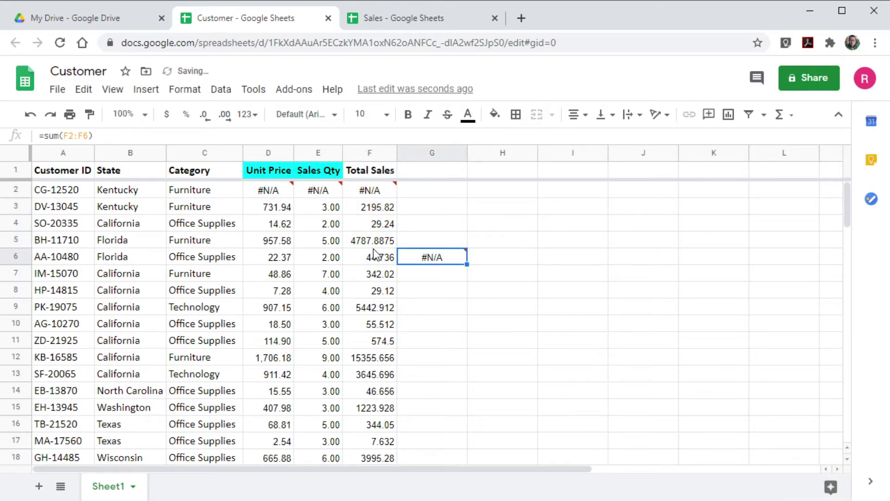
mouse_move(449, 258)
click(267, 193)
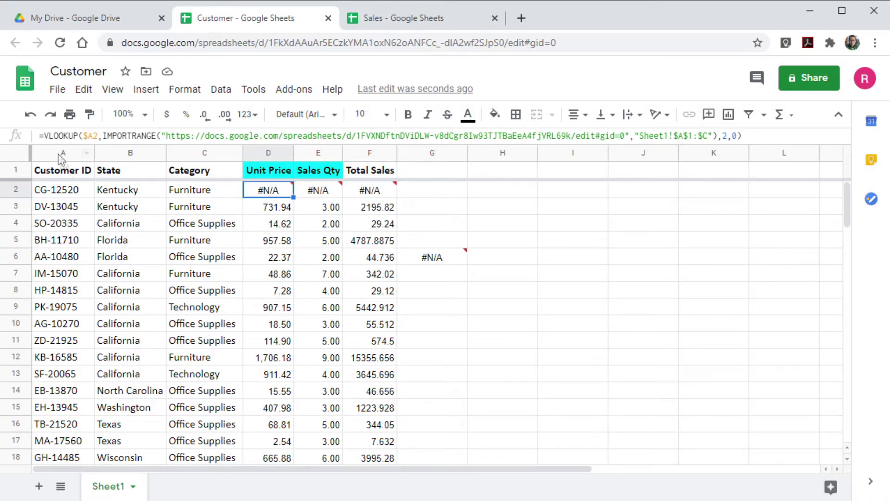
Wrap D2's Unit Price lookup as ifna(…, "") so it returns a blank.
click(47, 135)
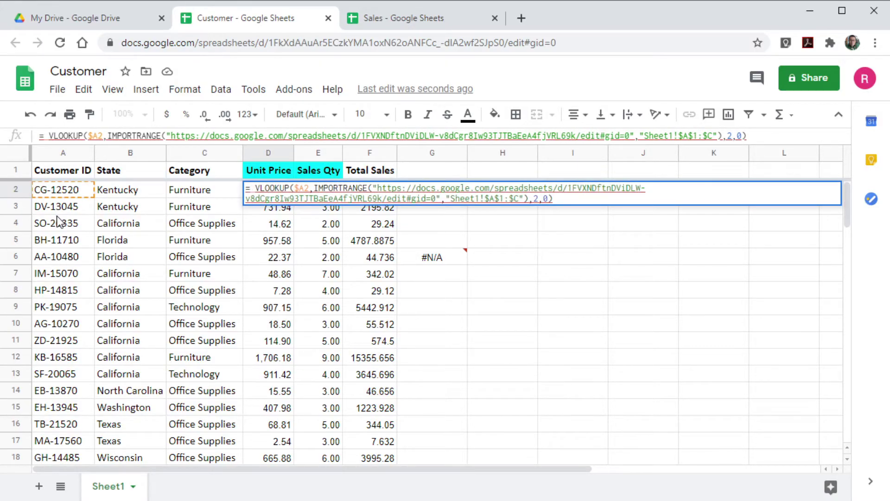
key(Left)
text(ifna)
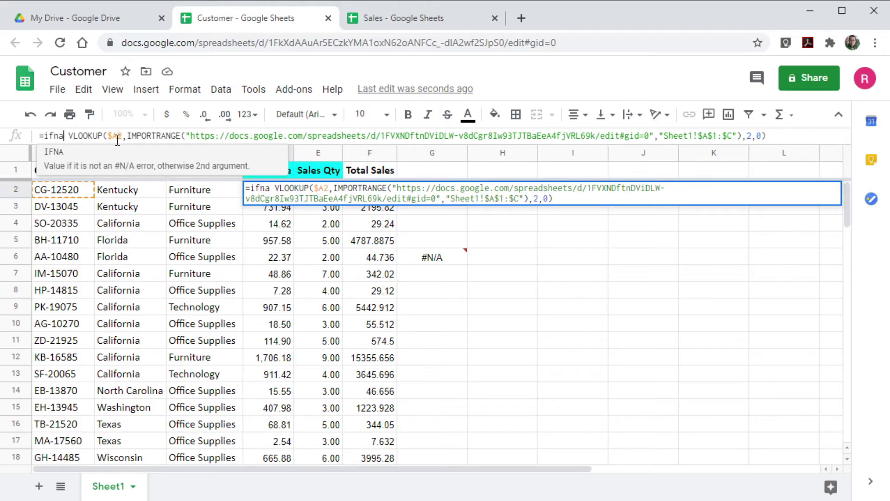
text(()
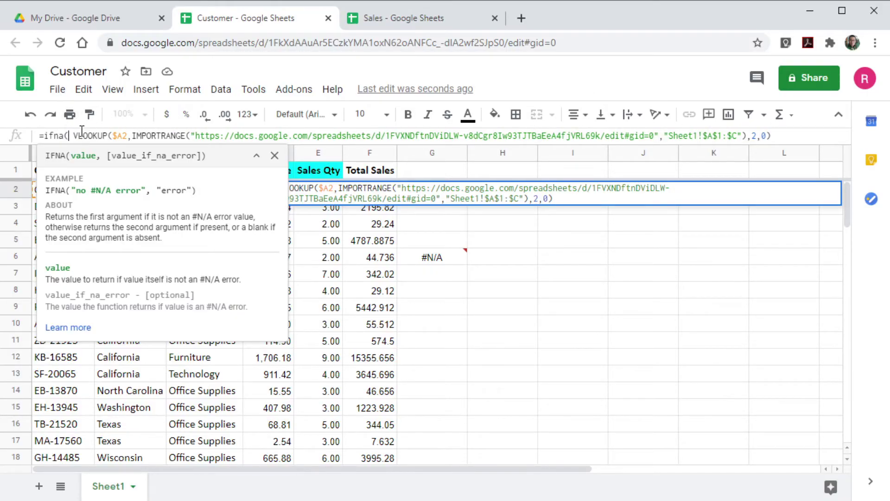
click(783, 136)
text(, )
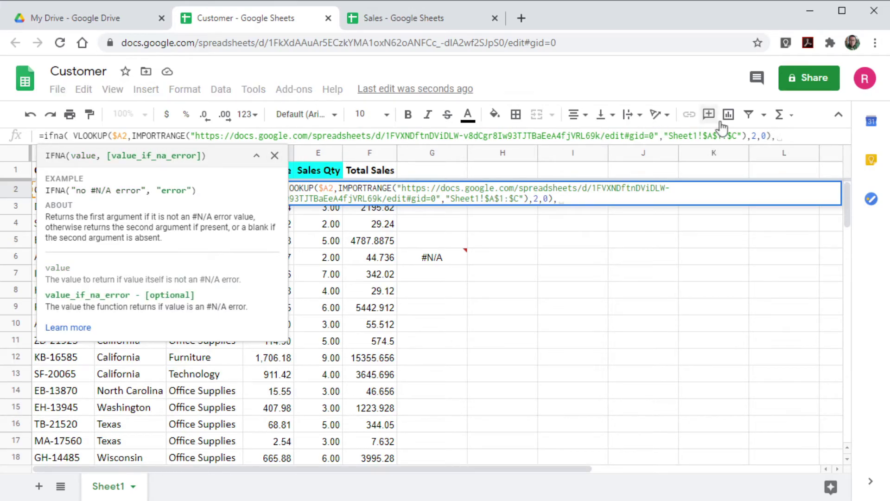
text("")
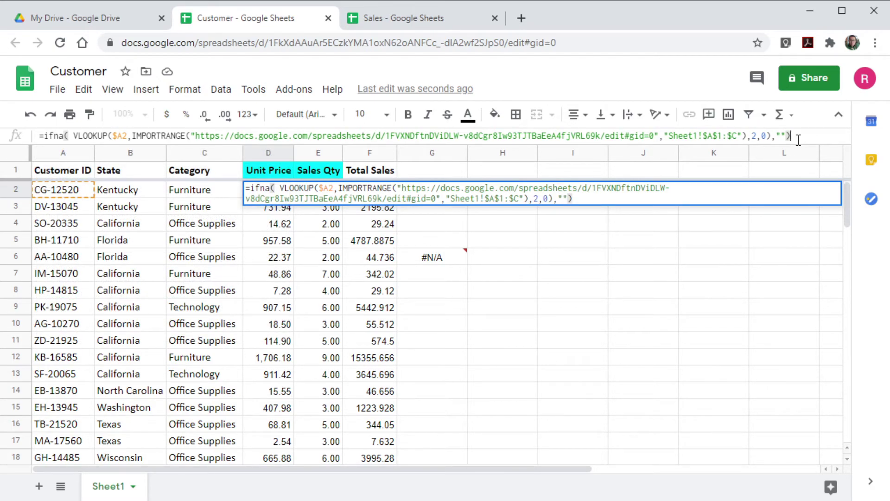
key(Return)
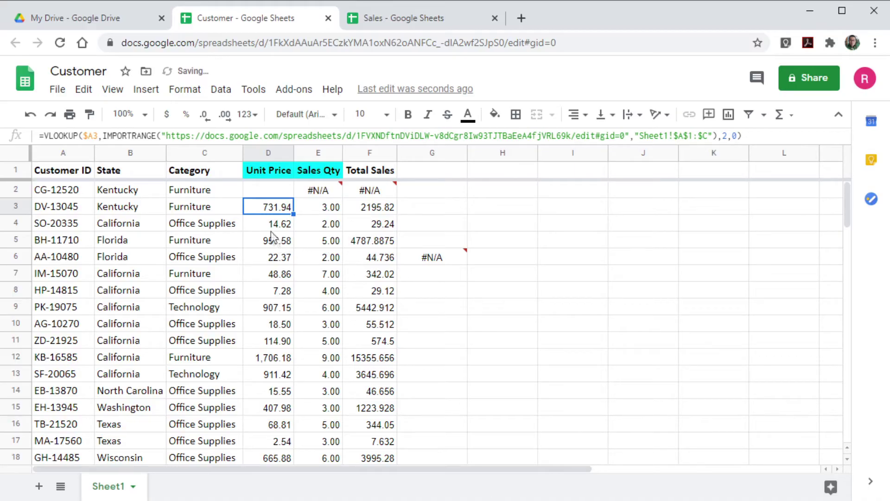
Wrap E2's Sales Qty array lookup in ifna(…,"") so it returns a blank.
click(269, 194)
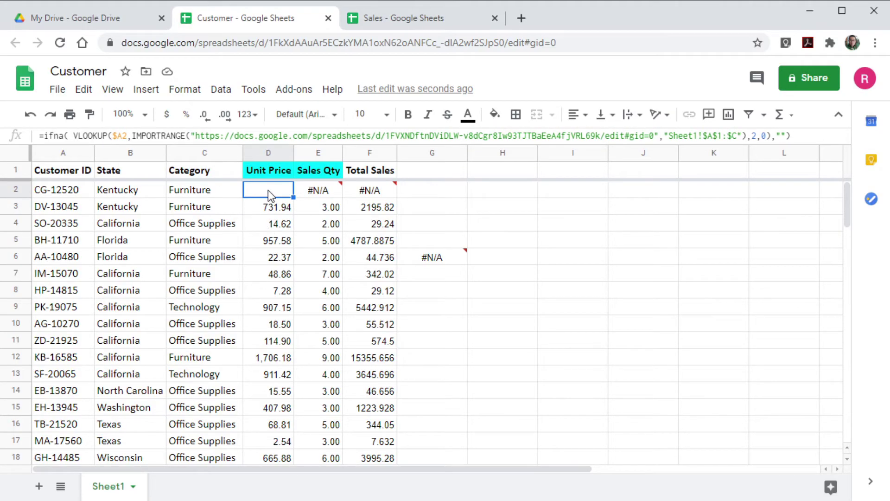
click(323, 189)
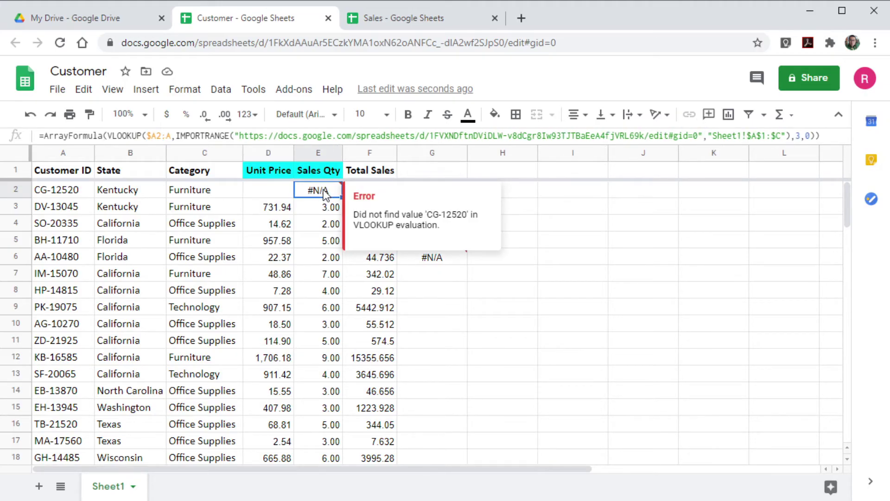
click(45, 135)
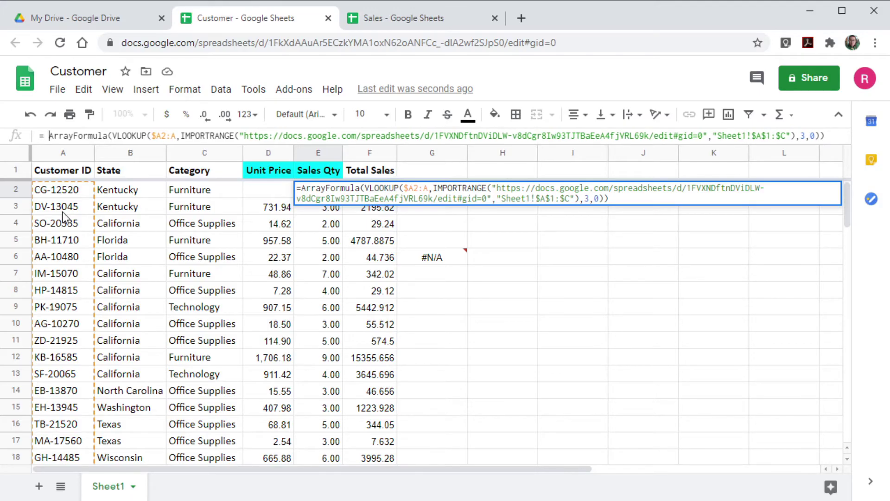
text(ifna()
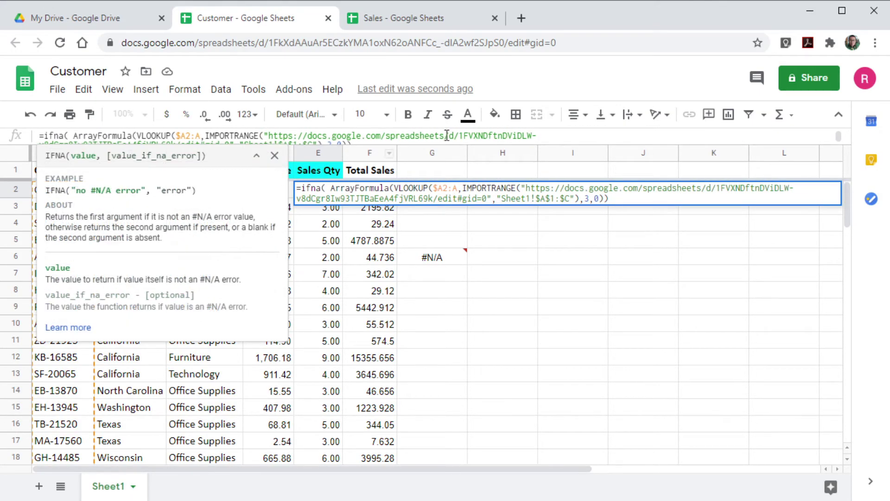
drag(539, 146, 537, 161)
click(397, 145)
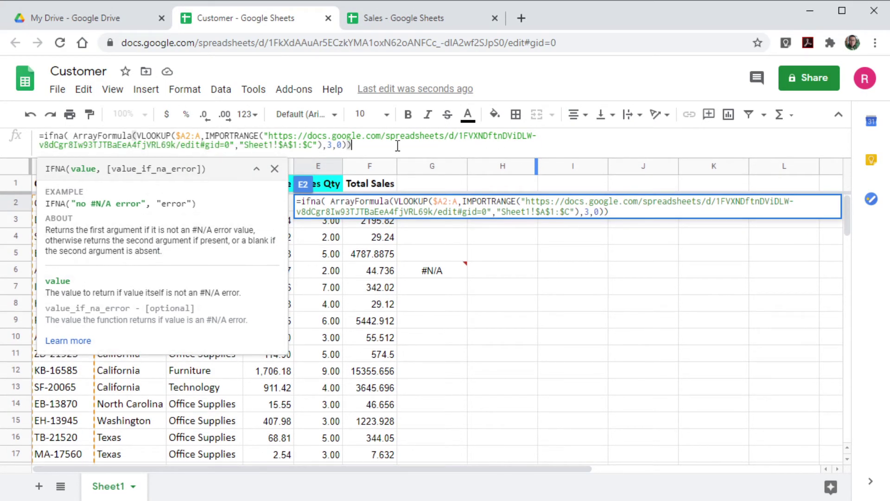
text(,"")
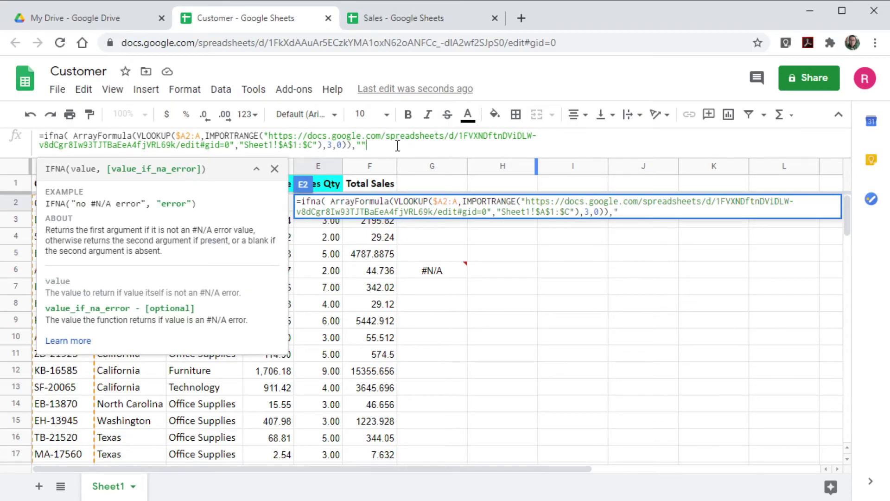
text())
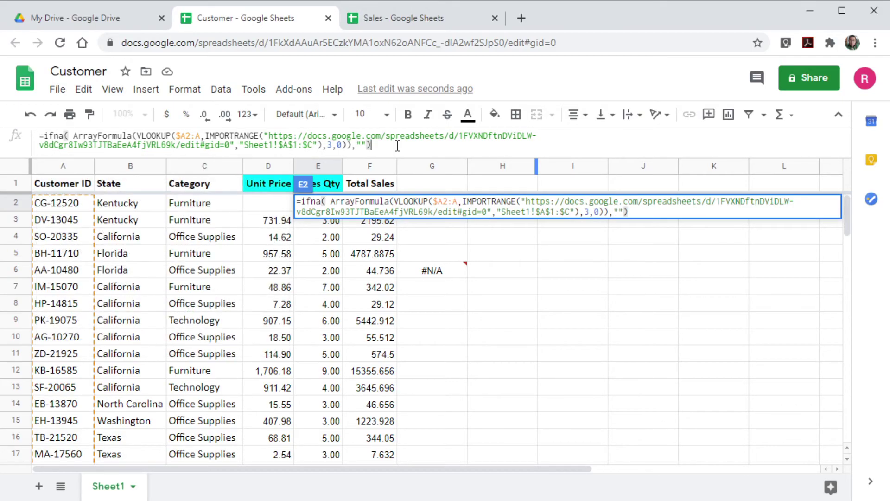
key(Return)
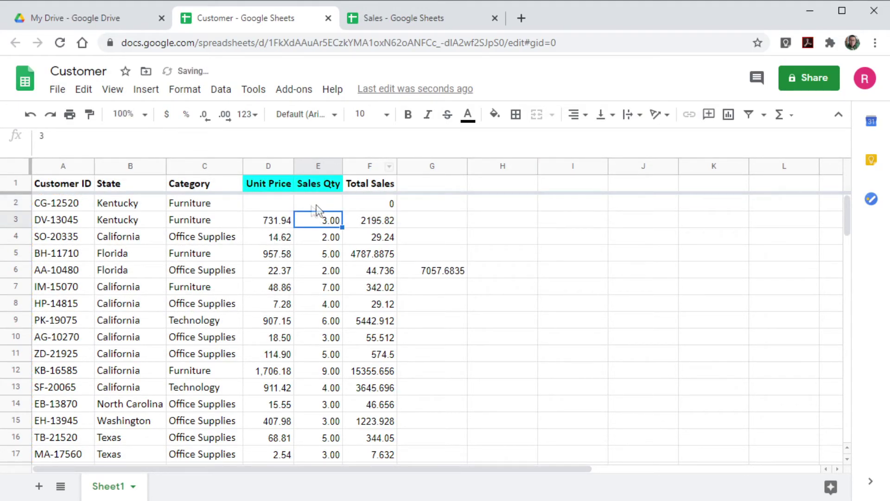
Verify E2 is blank, F2 is 0, and the G6 total is 7057.6835.
click(308, 205)
click(459, 271)
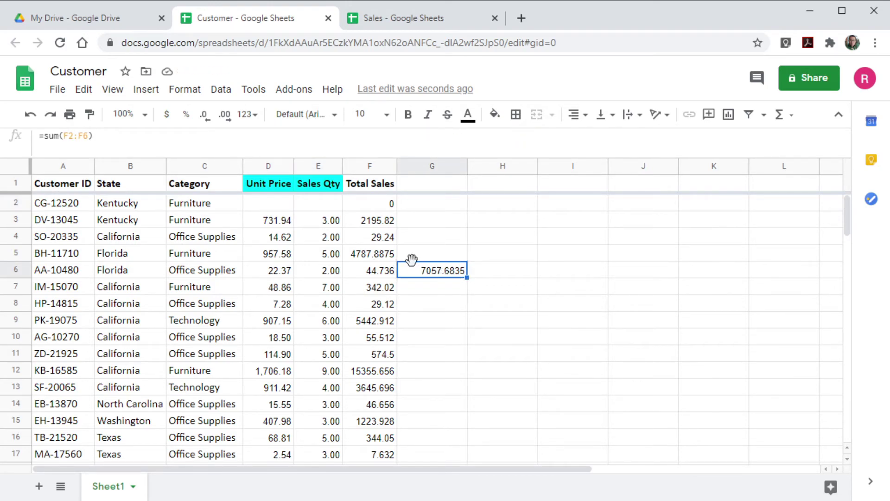
click(273, 207)
click(319, 211)
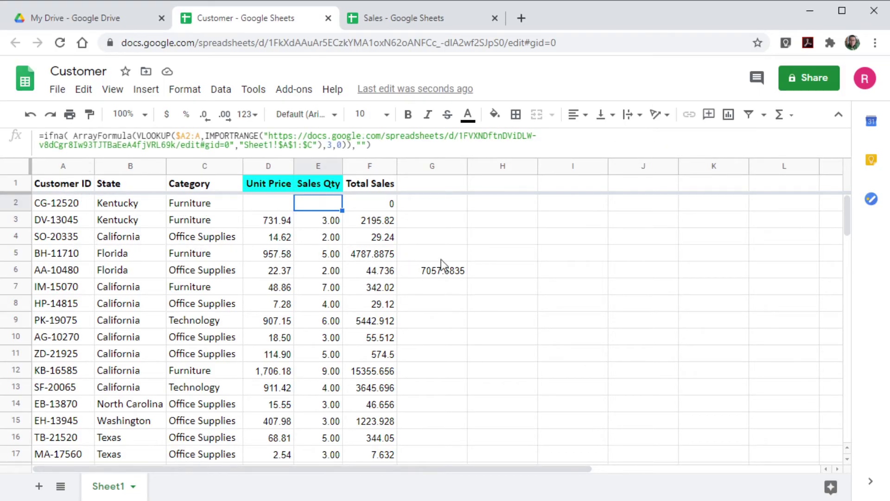
click(449, 272)
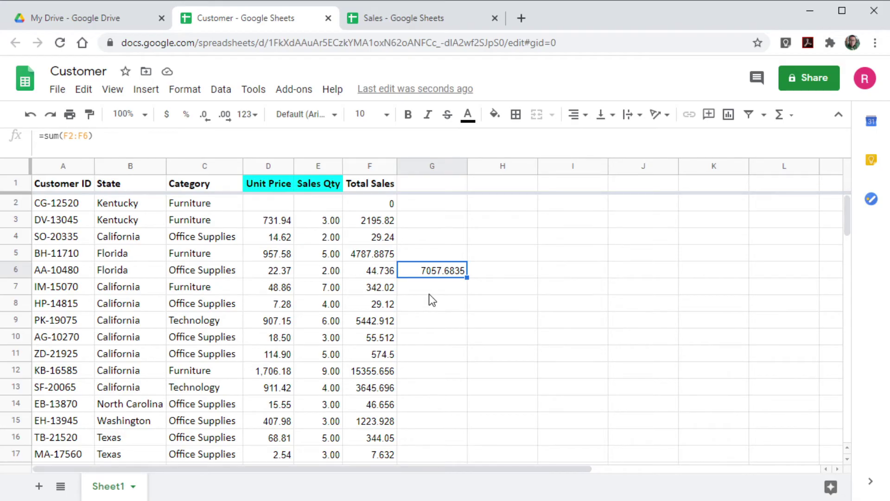
click(55, 206)
Copy customer ID CG-12520 from the Customer sheet into the empty Sales A2 cell.
right_click(55, 208)
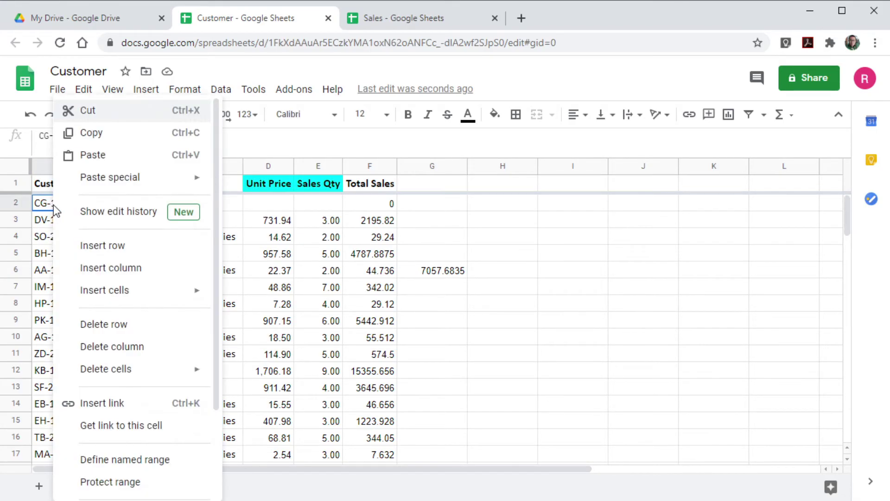
click(91, 131)
click(375, 18)
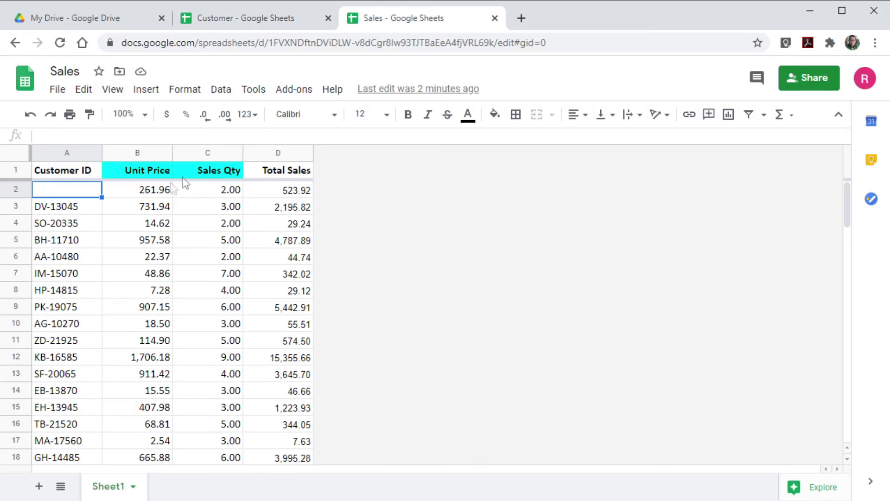
key(ctrl+v)
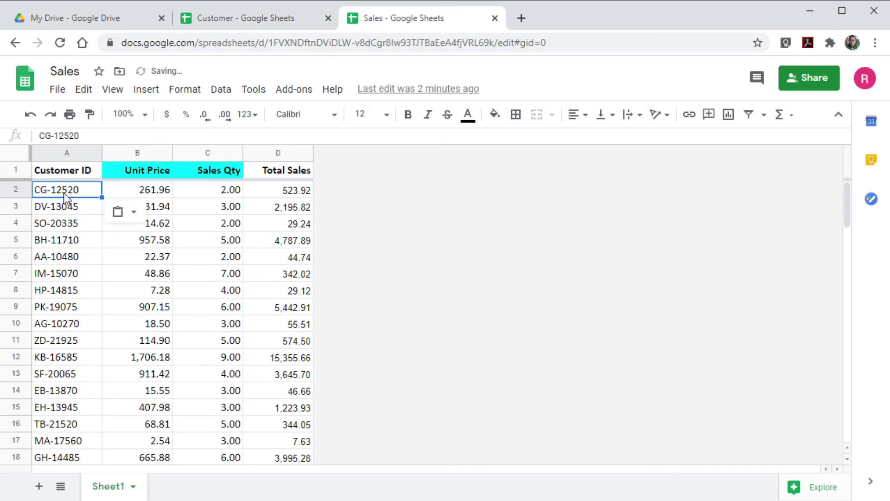
click(71, 275)
Confirm row 2 now shows 261.96, 2.00 and 523.92, with G6 at 7581.6035.
click(280, 17)
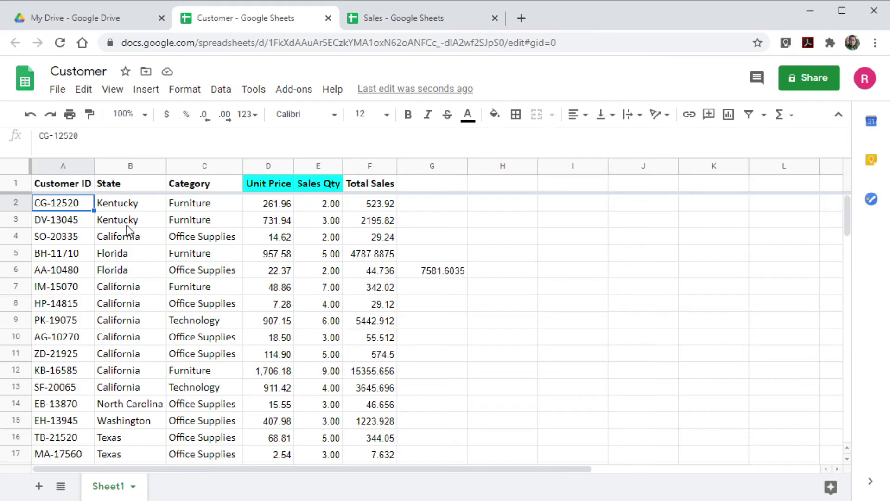
click(264, 207)
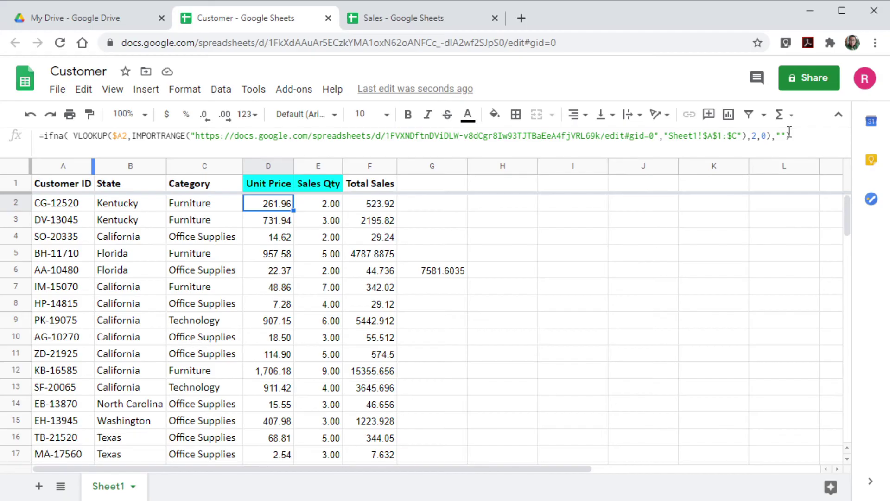
click(319, 204)
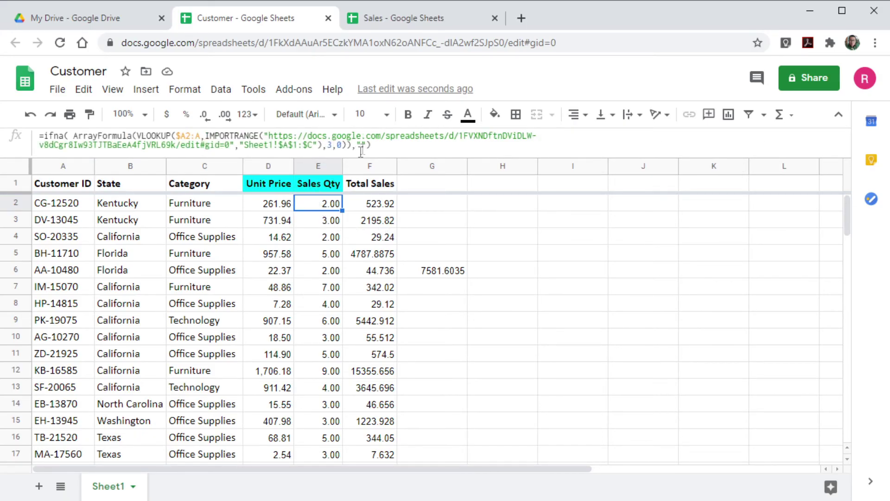
click(325, 338)
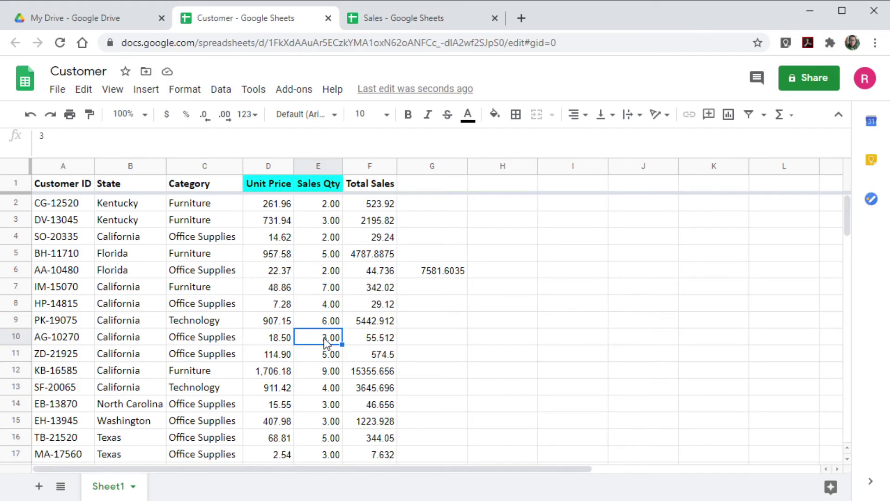